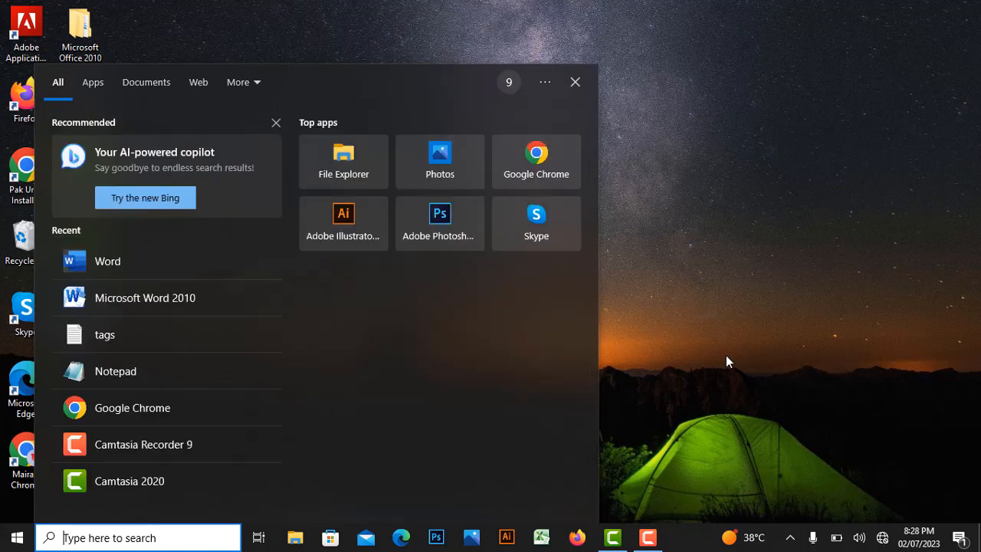
- Launch Microsoft Word 2010 and dismiss the Office activation wizard
text(wo)
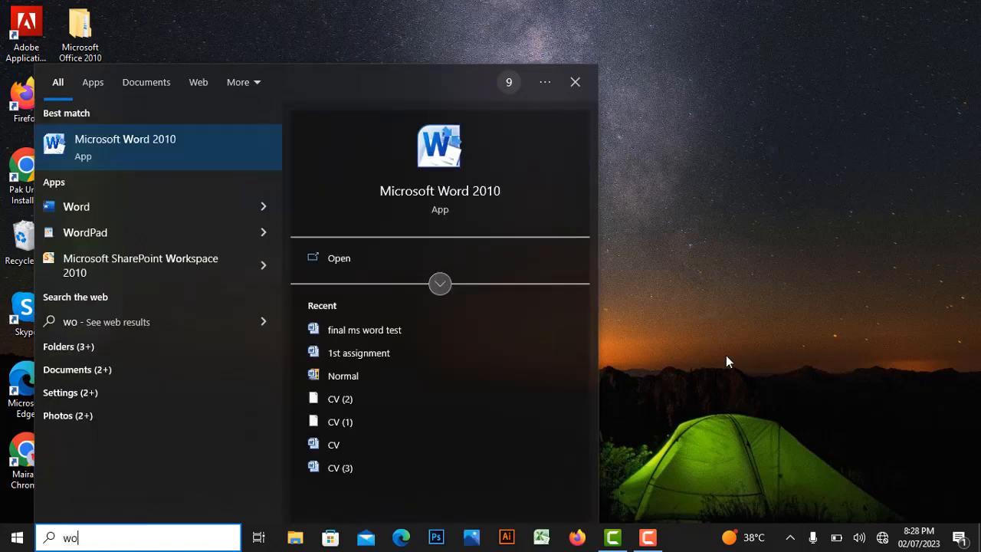
key(Return)
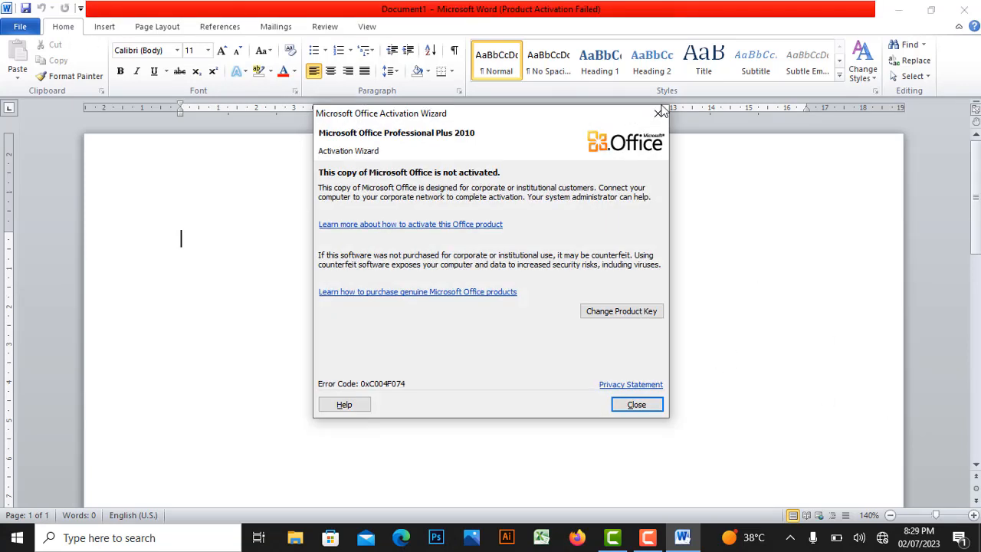
click(658, 114)
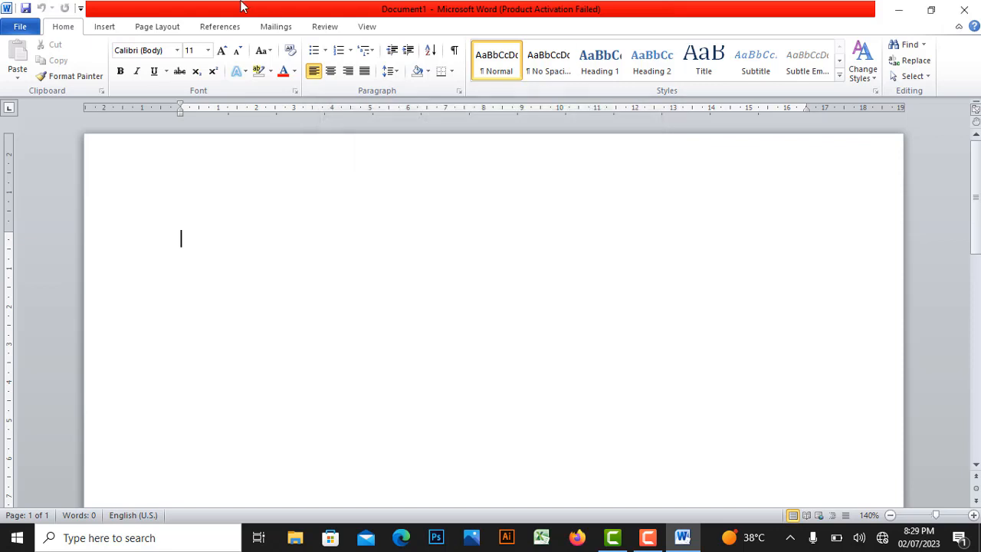
- Search the clip art collection for "flower"
click(105, 27)
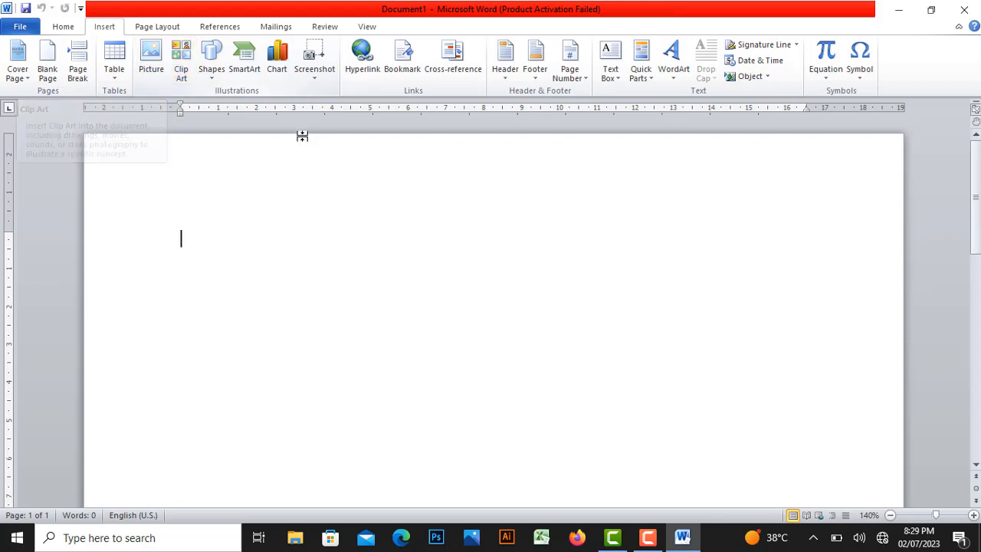
click(180, 62)
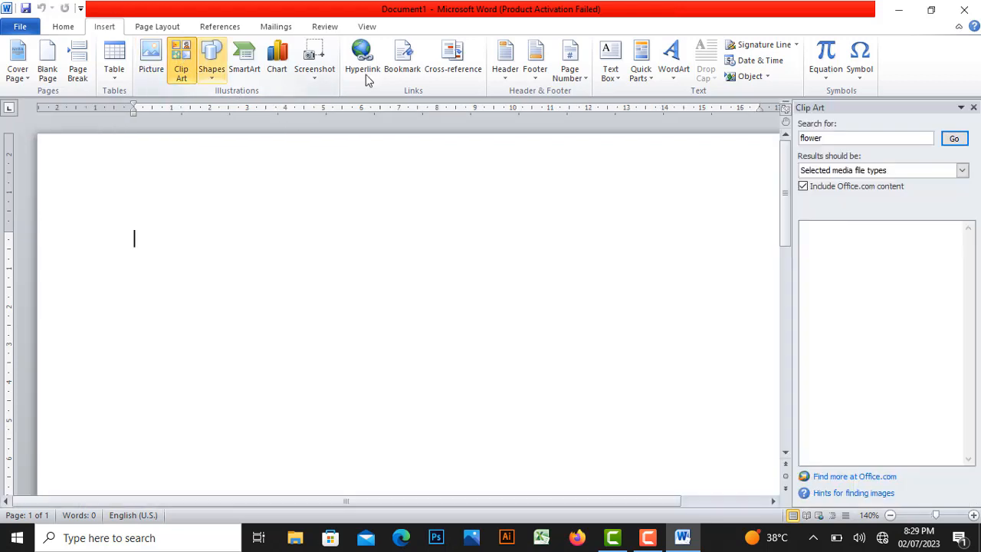
click(841, 139)
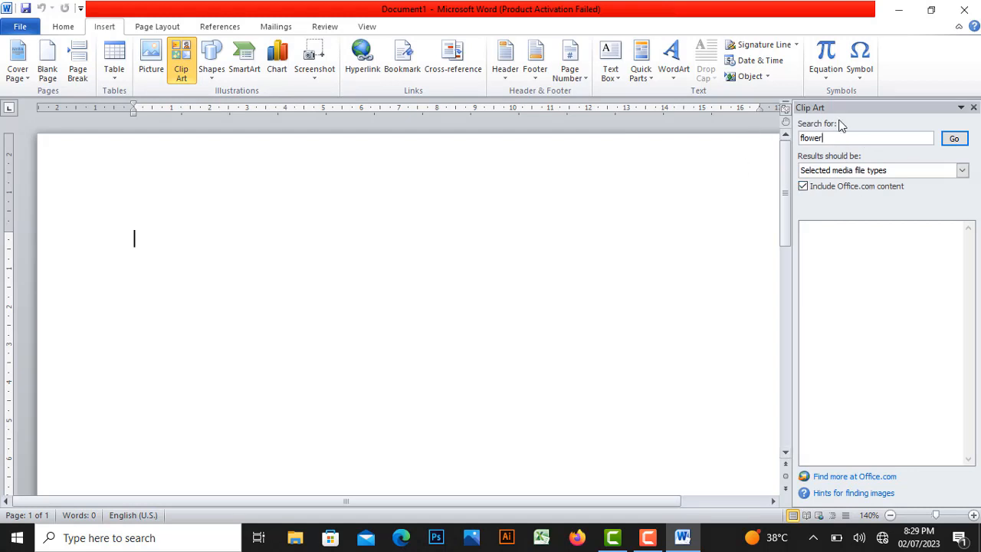
click(964, 141)
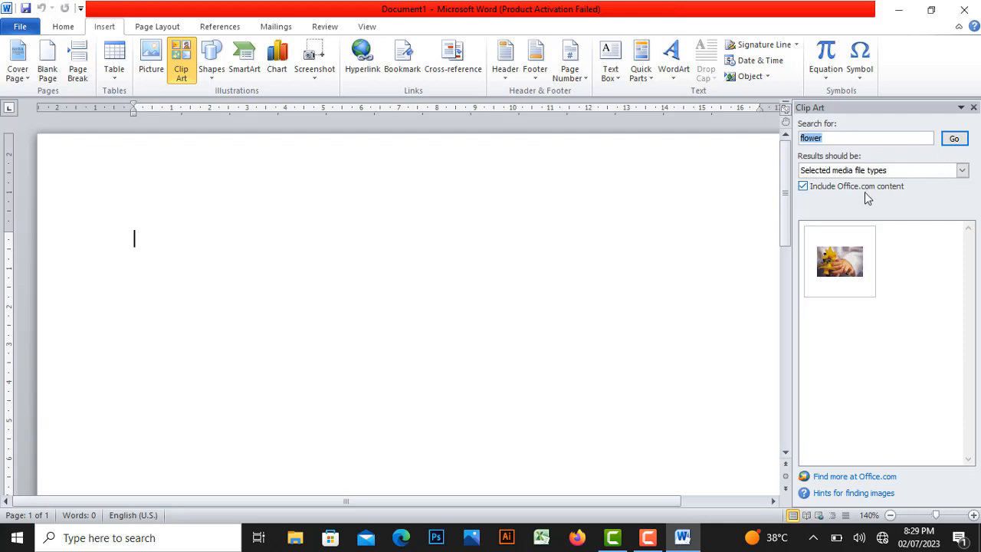
- Add Illustrations and Audio to the clip art media types so all types are included, and repeat the "flower" search
click(962, 170)
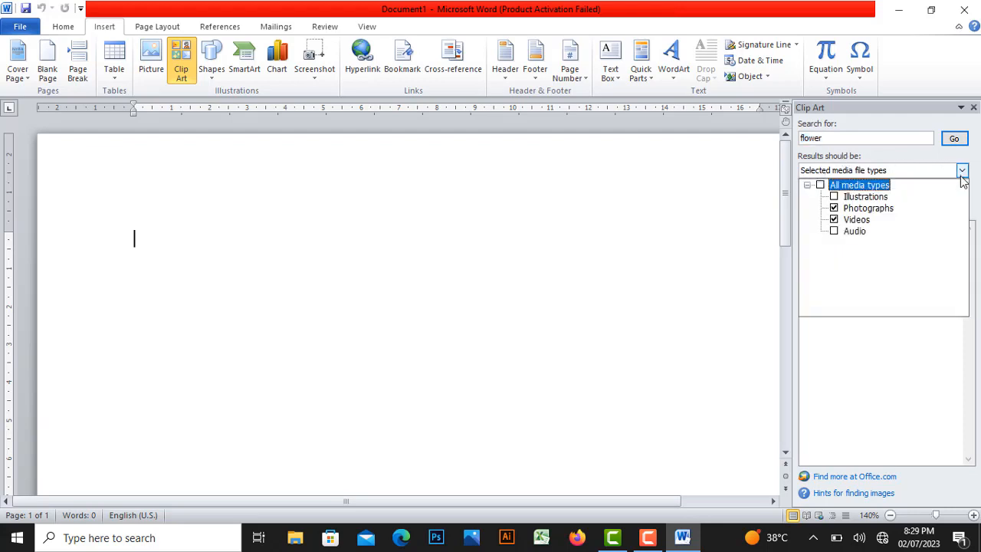
click(834, 197)
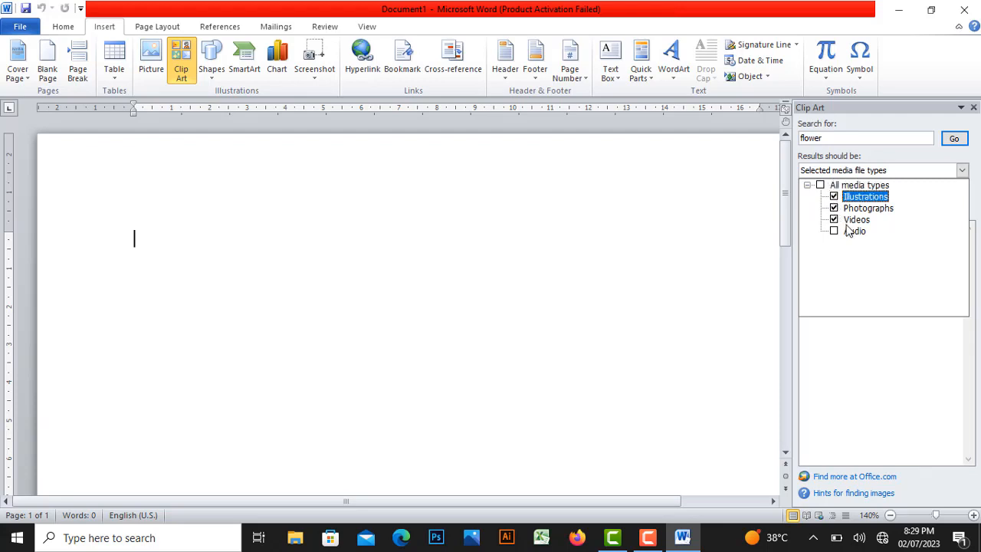
click(841, 231)
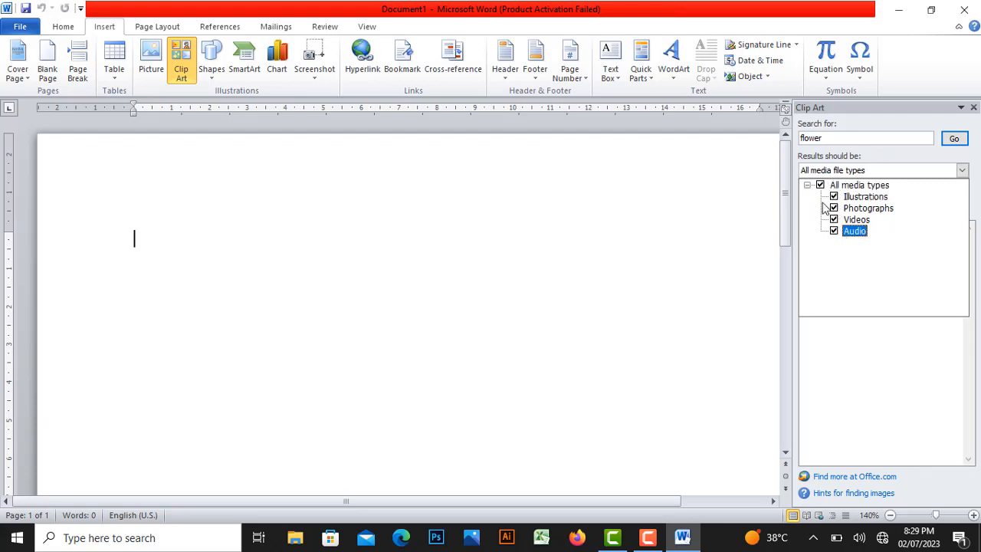
click(864, 358)
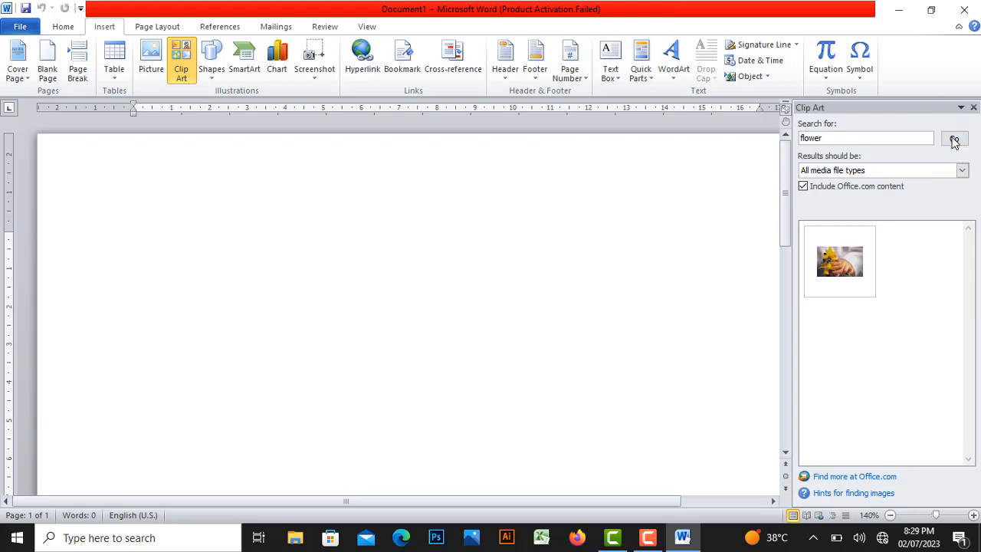
click(953, 140)
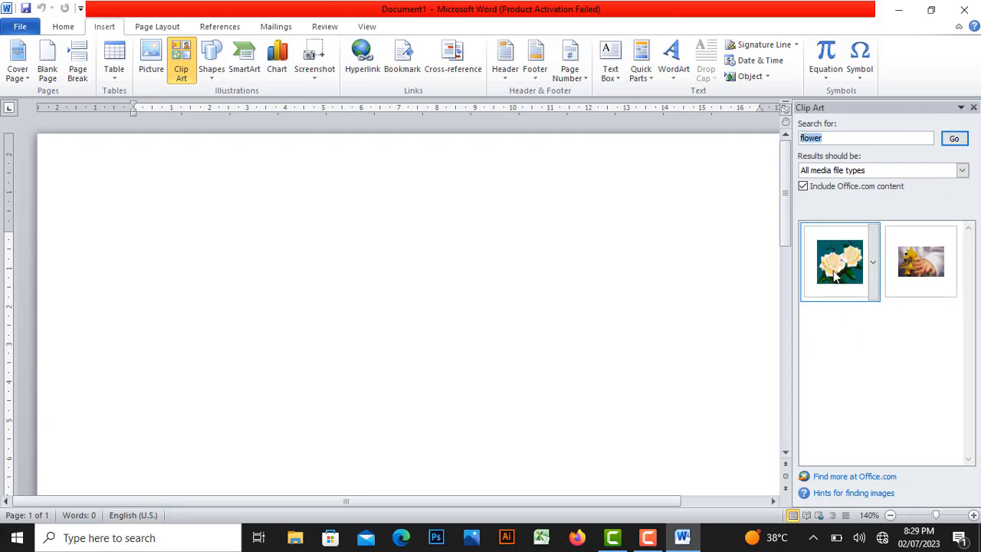
- Insert the white roses clip art into the document and try to move it across the page
click(835, 278)
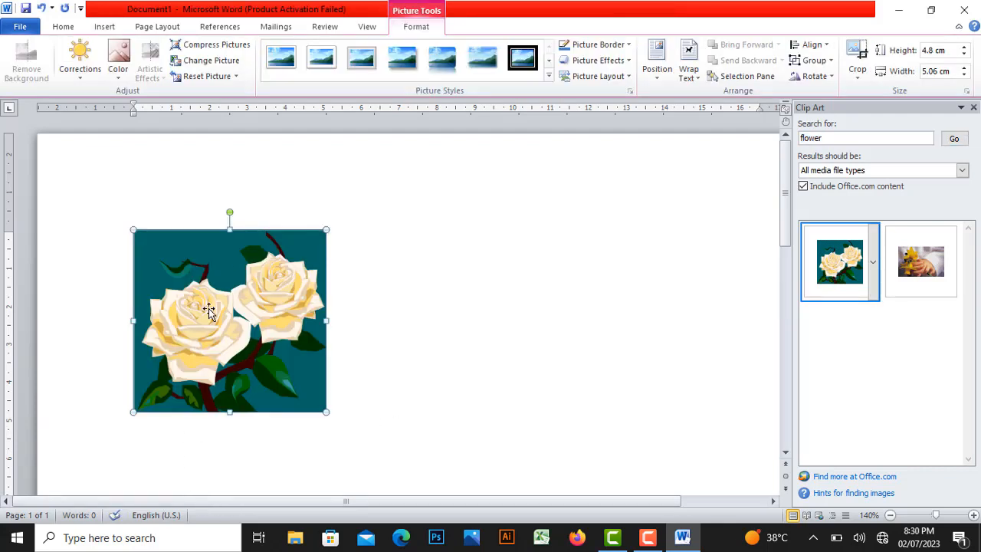
drag(230, 303, 442, 316)
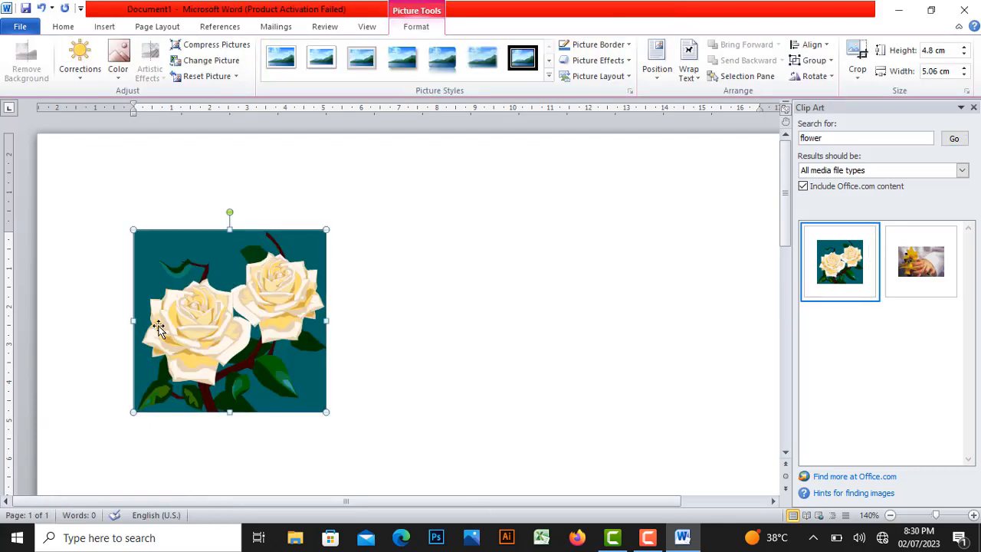
drag(158, 329, 197, 318)
- Delete the roses clip art from the page and close the clip art search
click(102, 28)
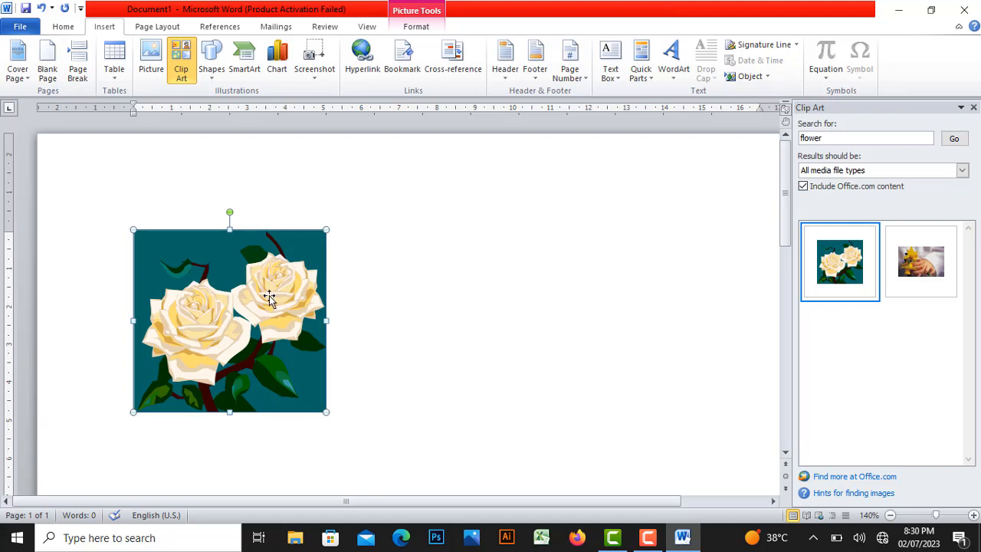
key(Delete)
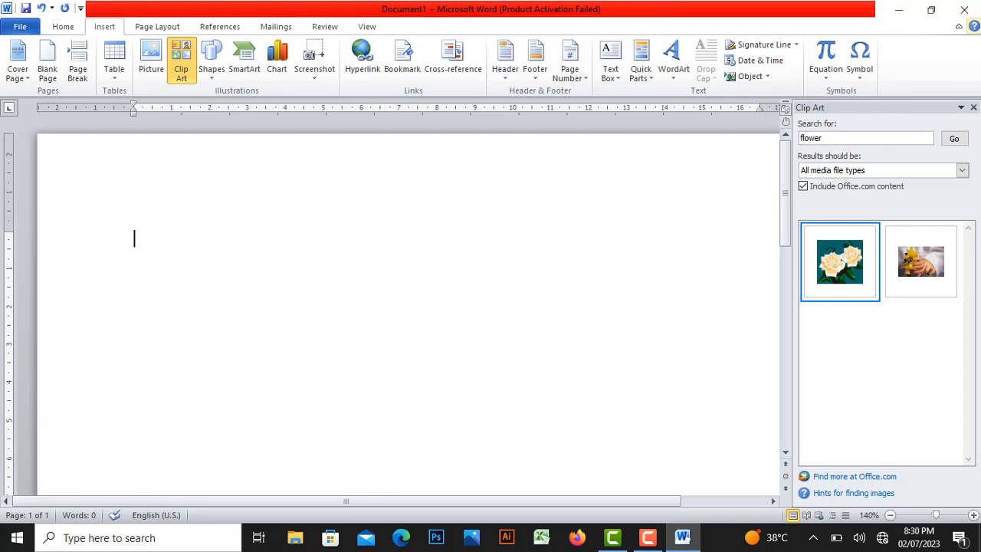
click(973, 108)
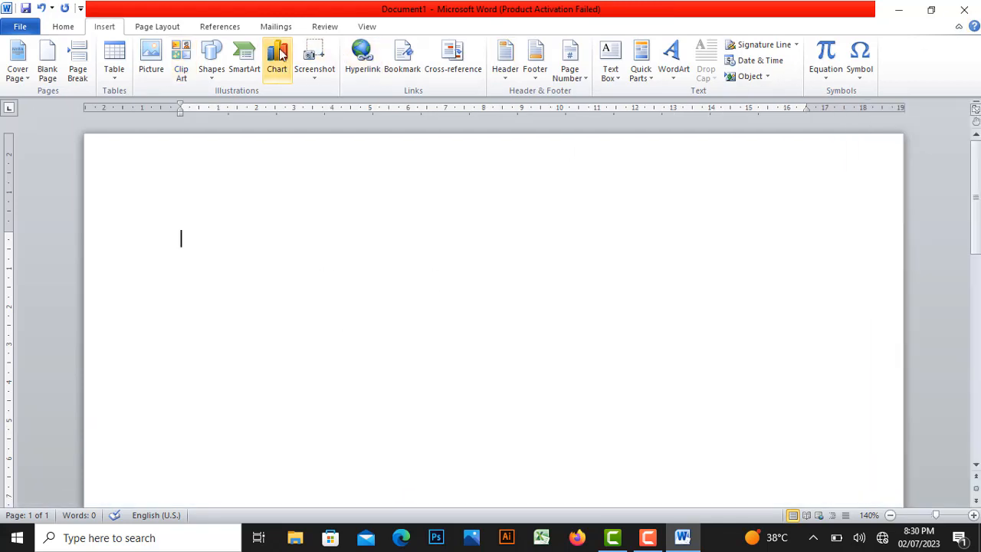
- Draw a text box about 6.7 cm high and 16 cm wide, and fill it with sample text using =rand()
right_click(204, 81)
click(204, 80)
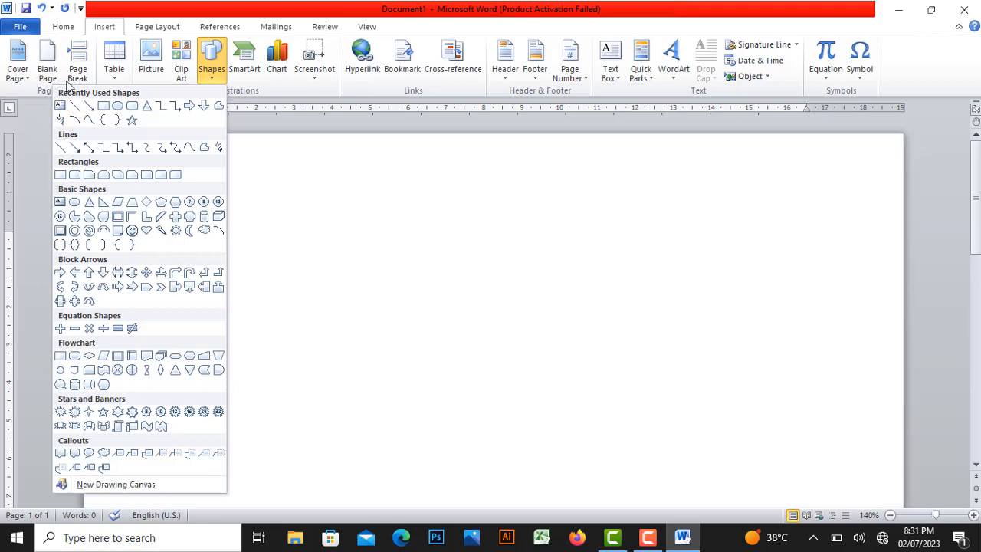
click(63, 108)
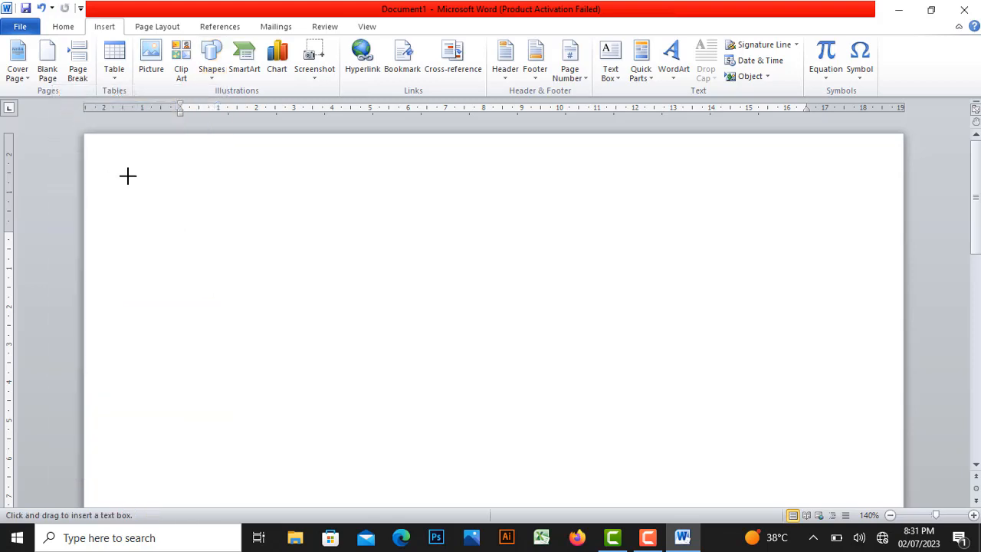
mouse_move(201, 203)
mouse_down()
mouse_move(302, 274)
mouse_move(517, 381)
mouse_move(652, 434)
mouse_move(806, 456)
mouse_up()
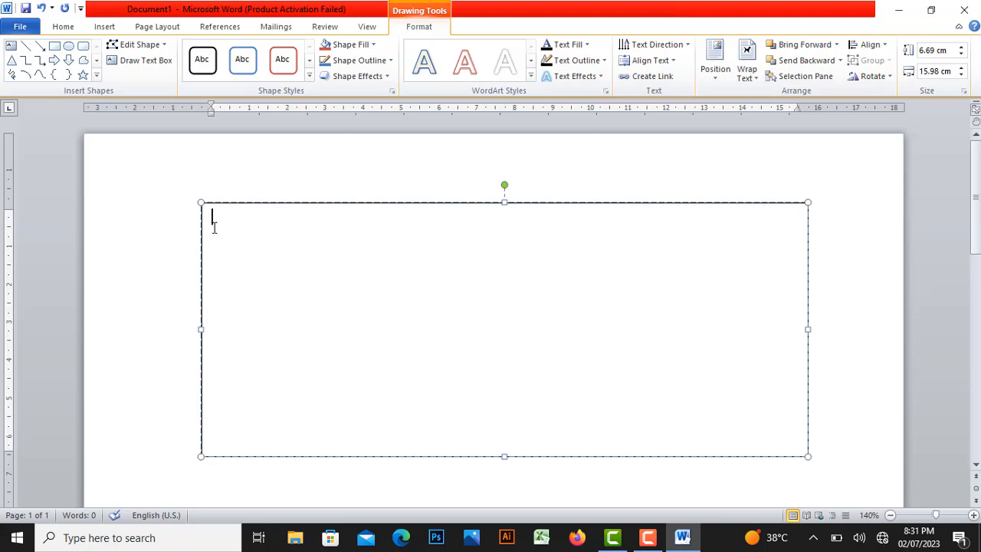
text(=rand())
key(Return)
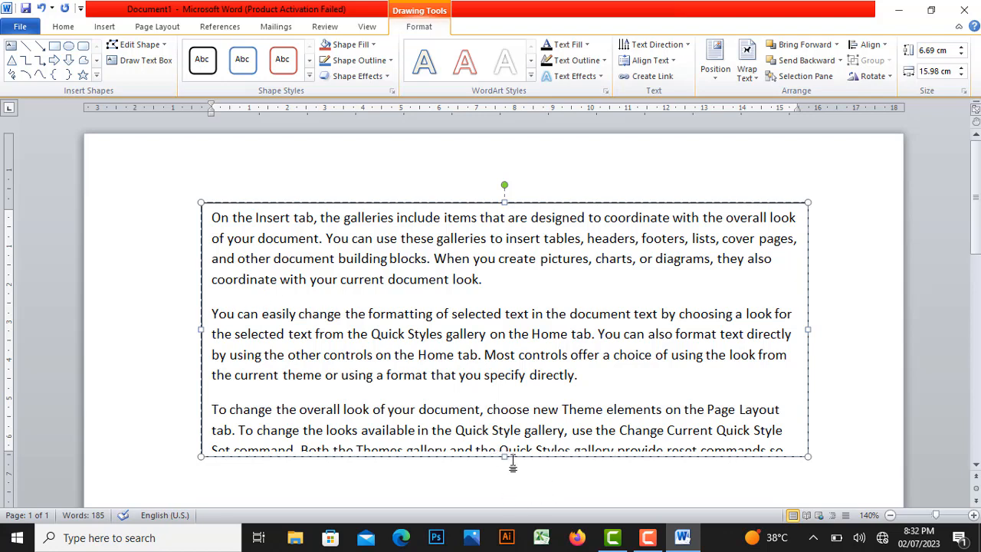
- Stretch the text box downward to about 11.4 cm high and shift it slightly up and to the left on the page
drag(506, 458, 499, 491)
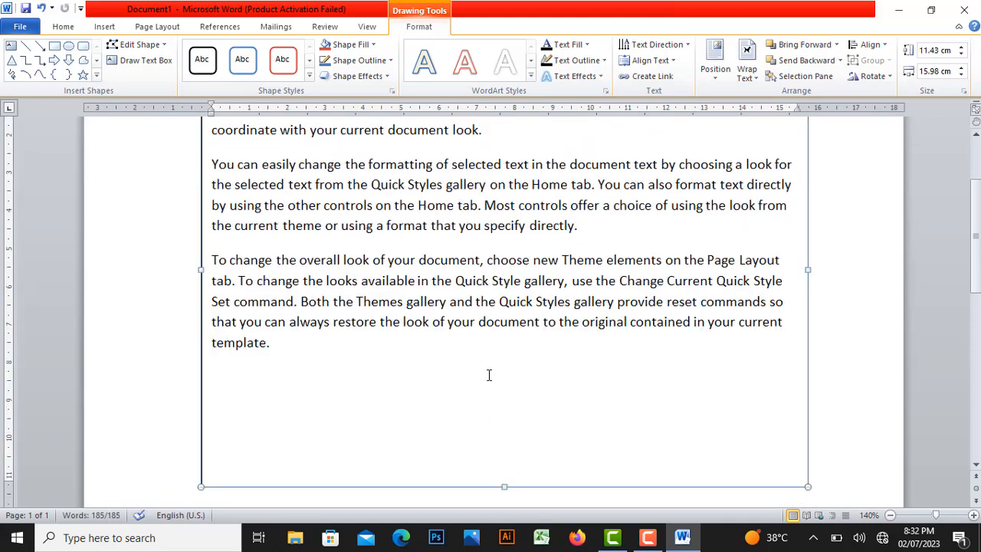
scroll(486, 373, up, 1)
scroll(463, 357, up, 2)
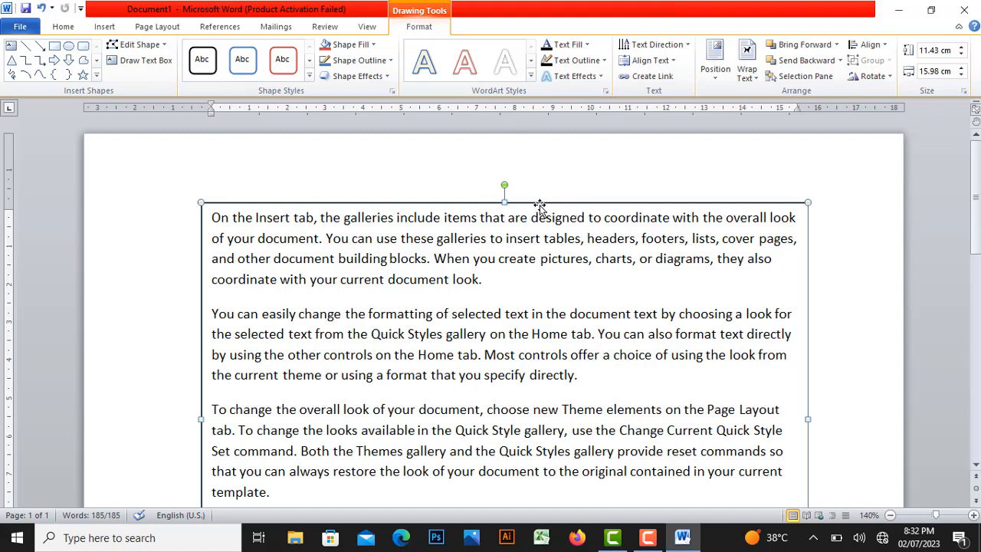
drag(538, 202, 511, 193)
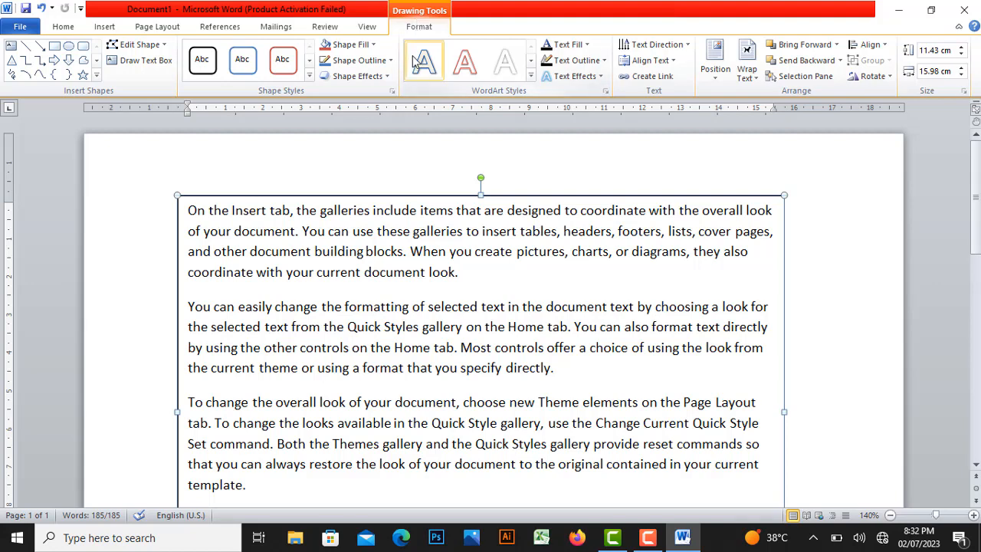
- Apply the glossy green preset shape style to the text box and change its fill to a near-black theme color
click(311, 78)
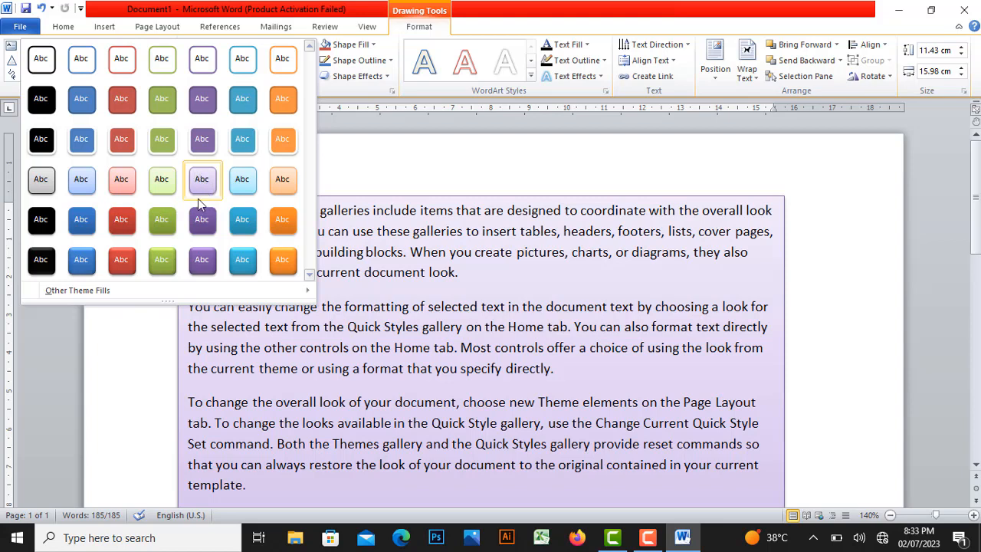
click(161, 262)
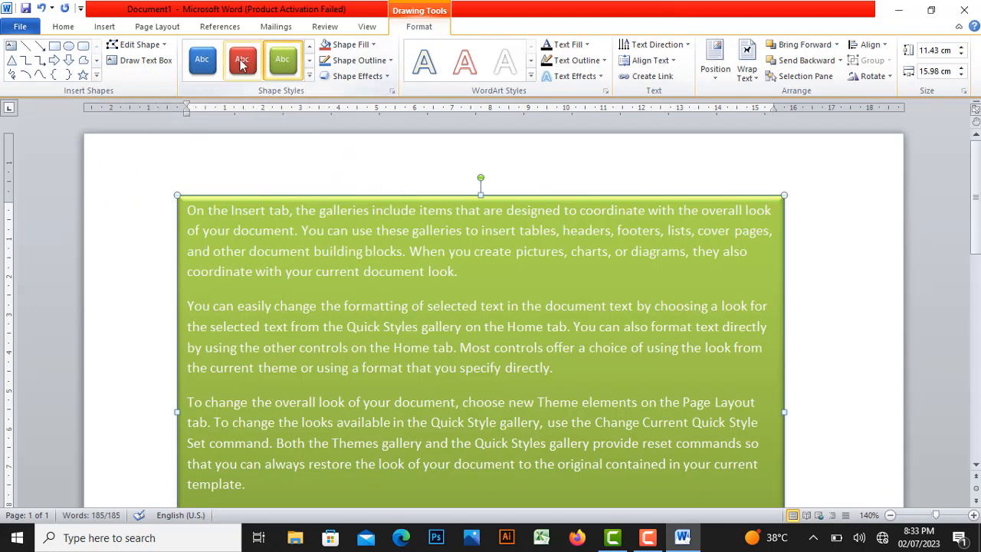
click(375, 44)
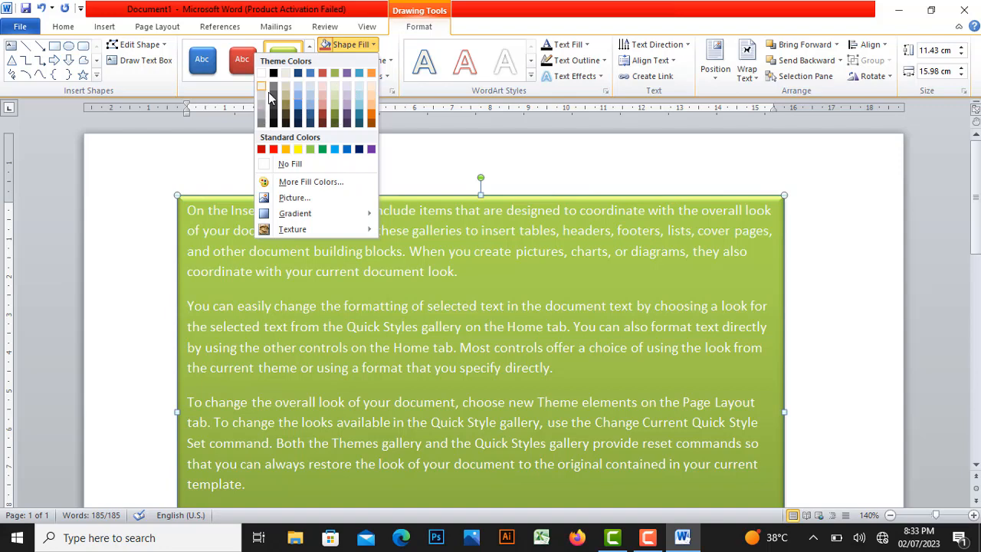
click(273, 121)
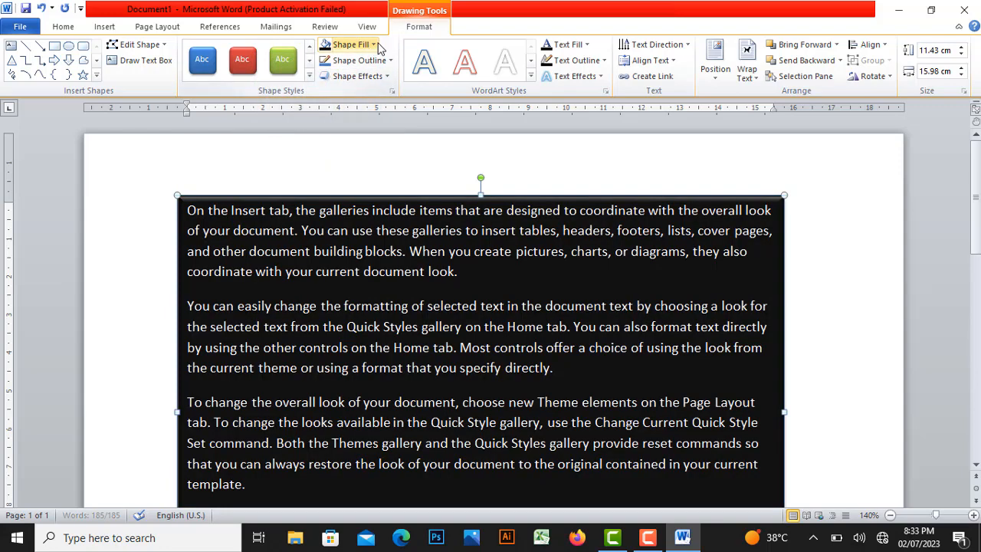
- Give the text box outline a custom dark blue color with RGB 24, 69, 110
click(387, 61)
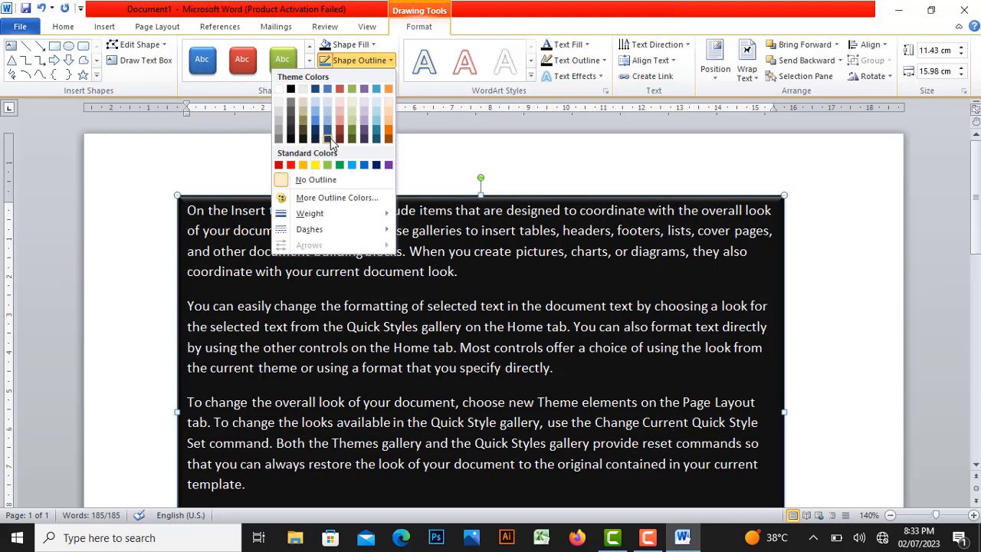
click(351, 87)
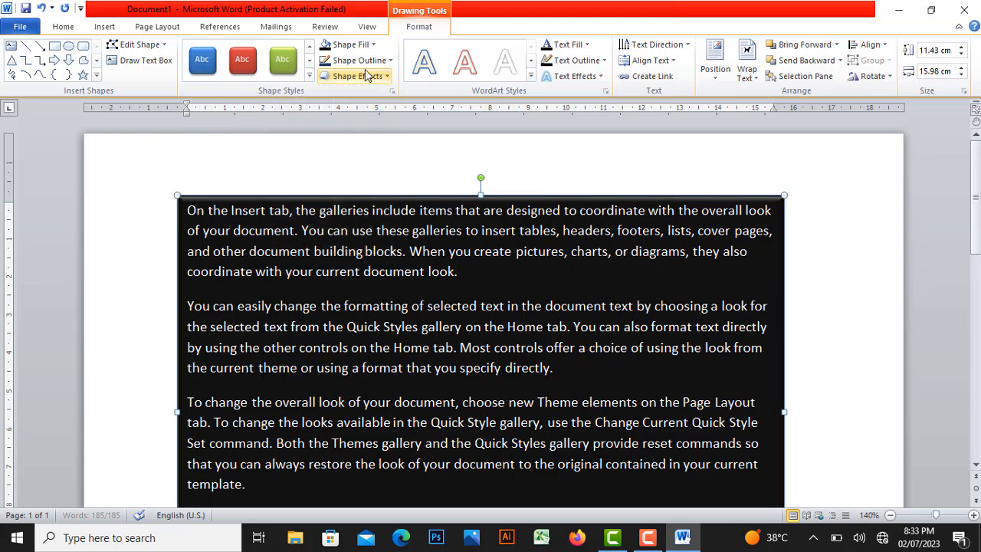
click(389, 60)
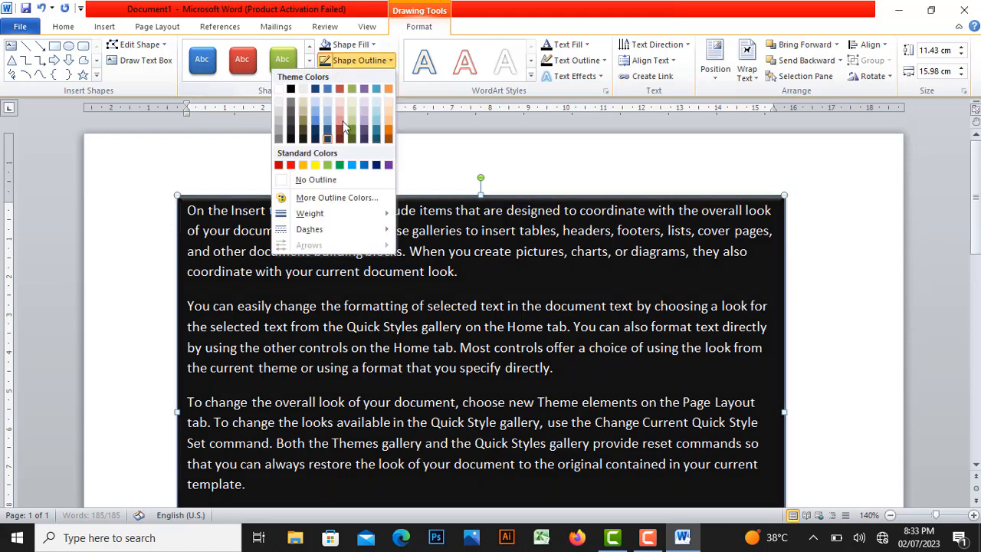
click(331, 198)
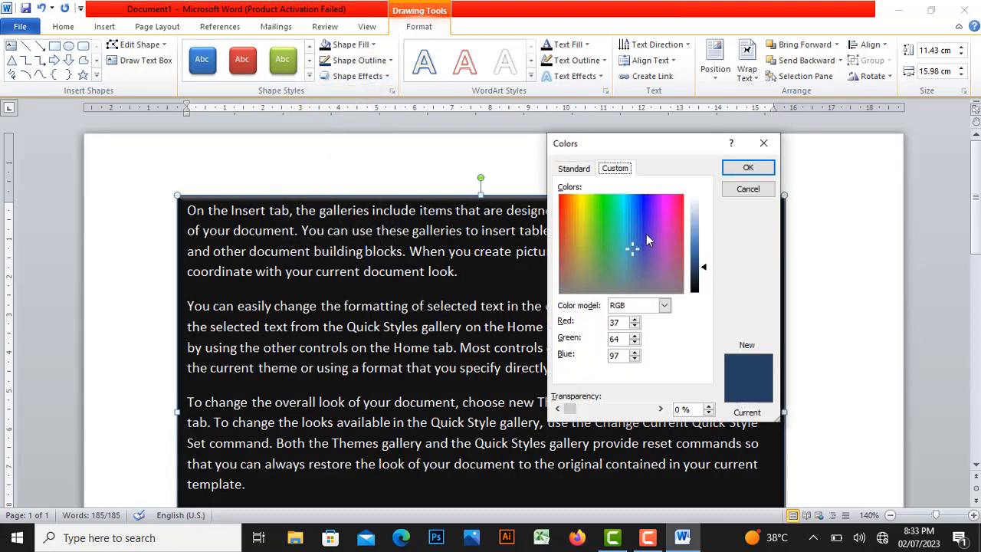
mouse_move(647, 236)
mouse_down()
mouse_move(639, 254)
mouse_move(631, 230)
mouse_up()
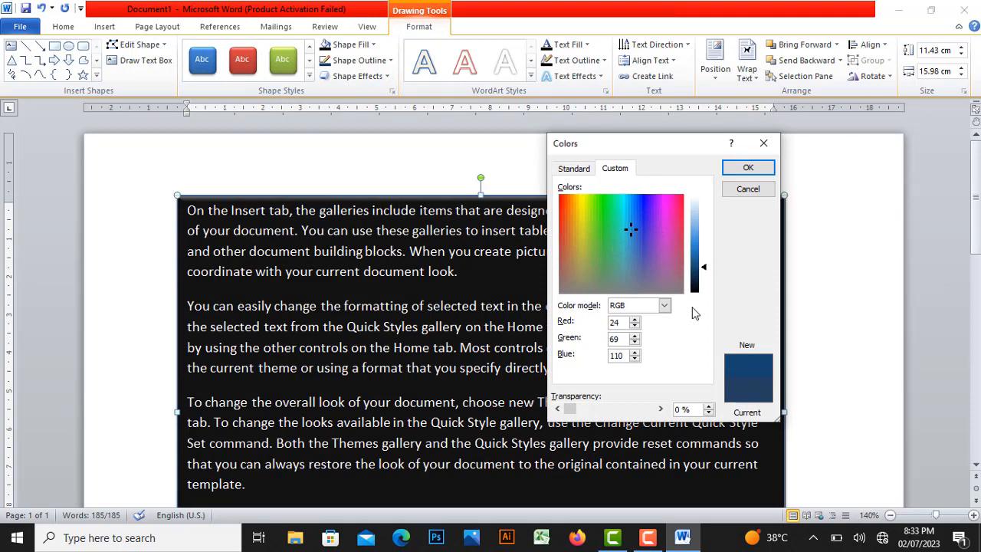
click(749, 169)
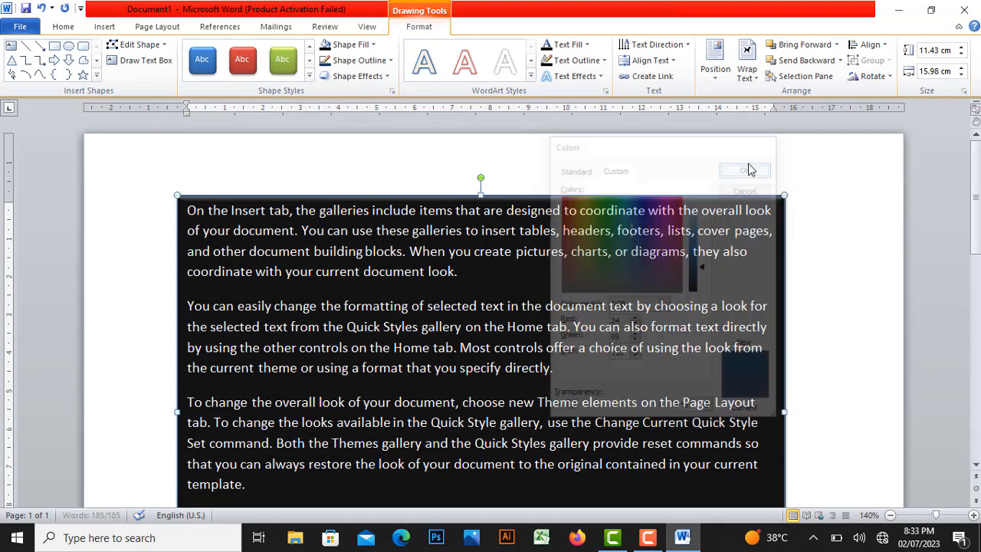
- Thicken the text box outline and apply the long dash-dot-dot line pattern to it
click(383, 63)
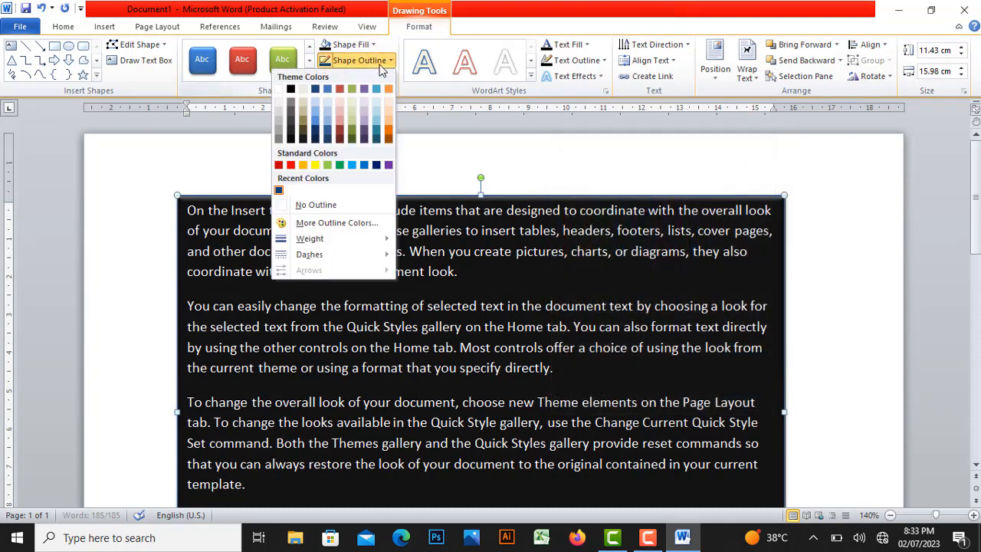
mouse_move(286, 240)
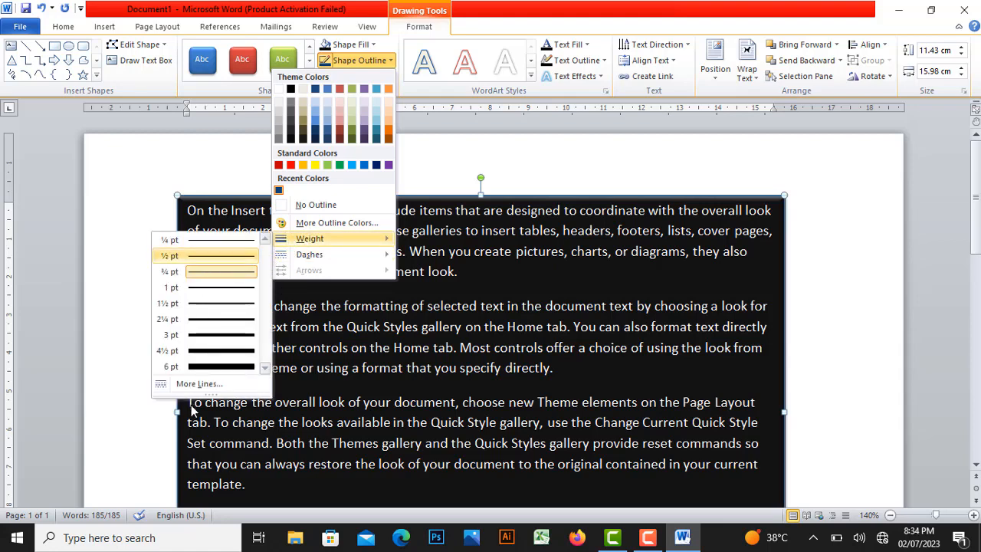
click(205, 343)
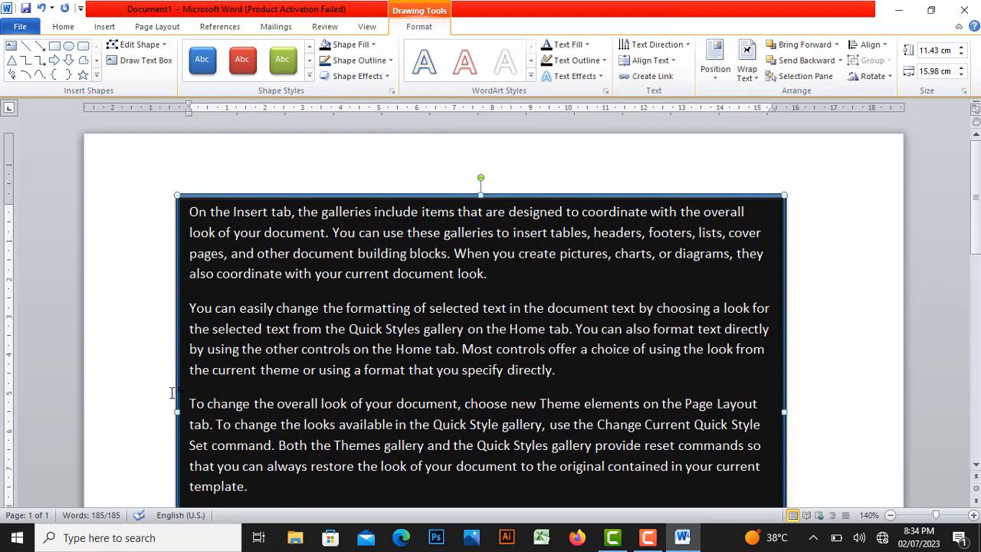
click(387, 61)
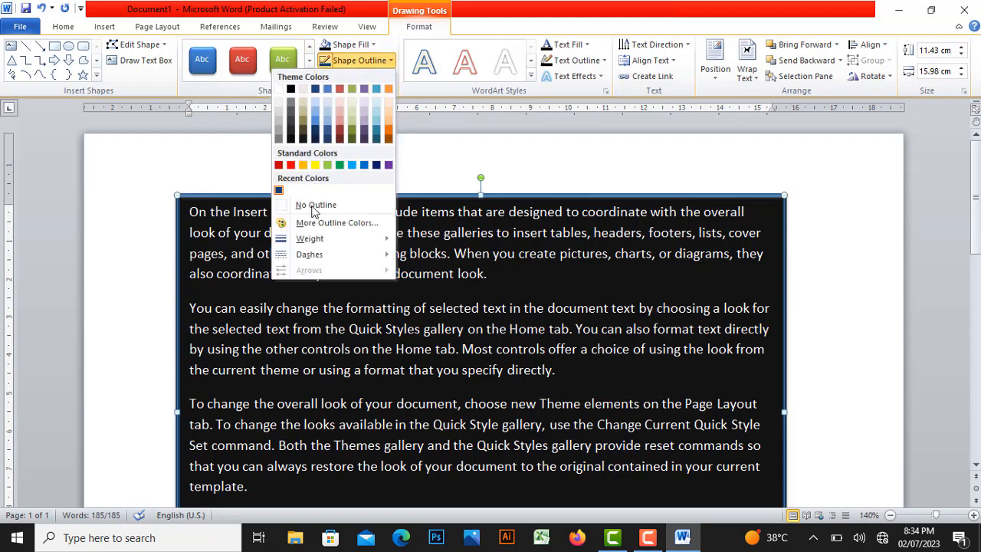
mouse_move(335, 261)
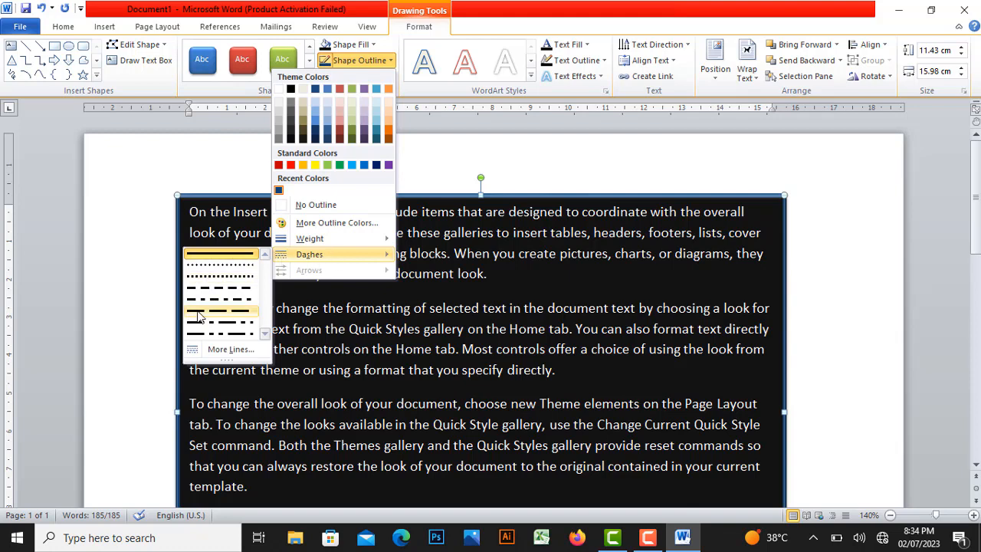
click(206, 335)
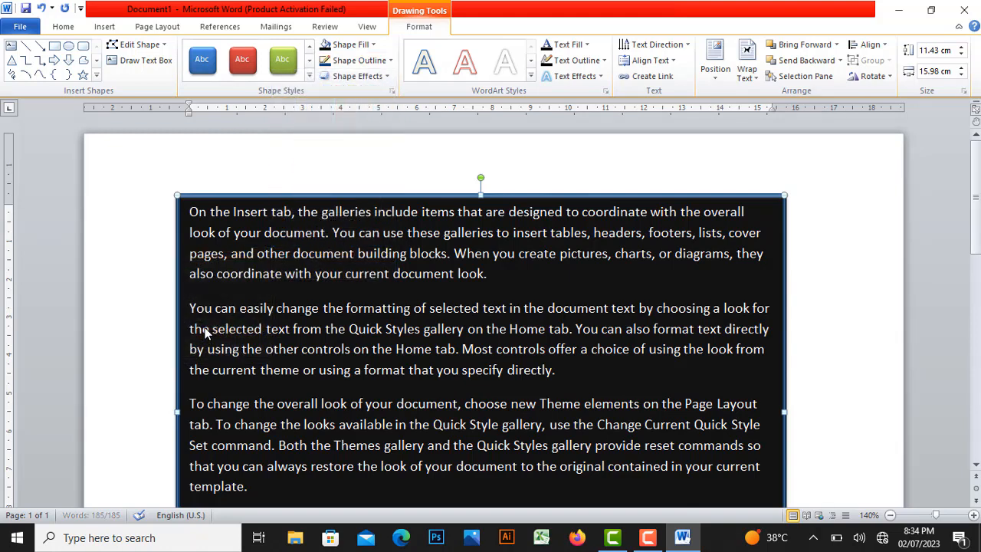
- Fill the text box with the picture "images" from the Downloads folder and show the picture formatting options
click(357, 76)
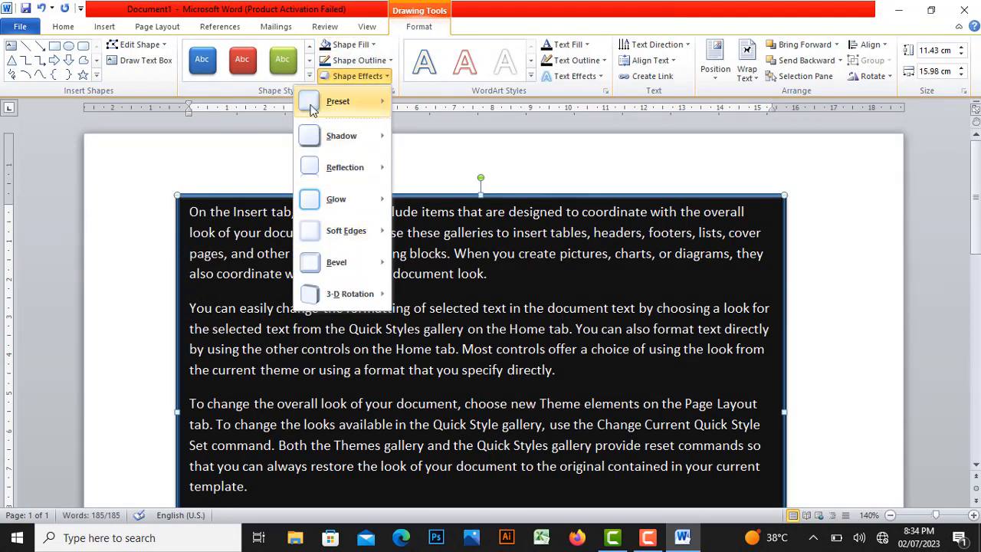
click(349, 45)
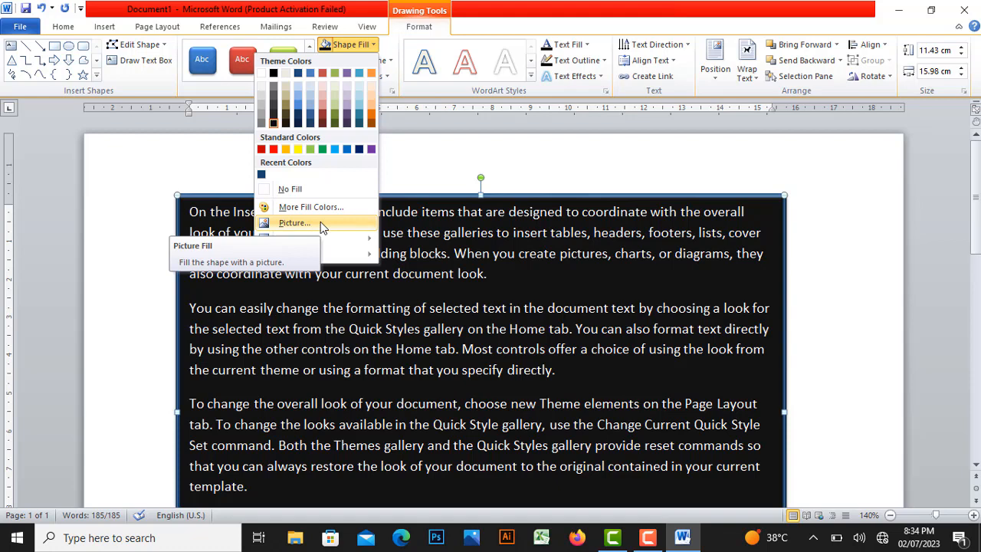
click(320, 222)
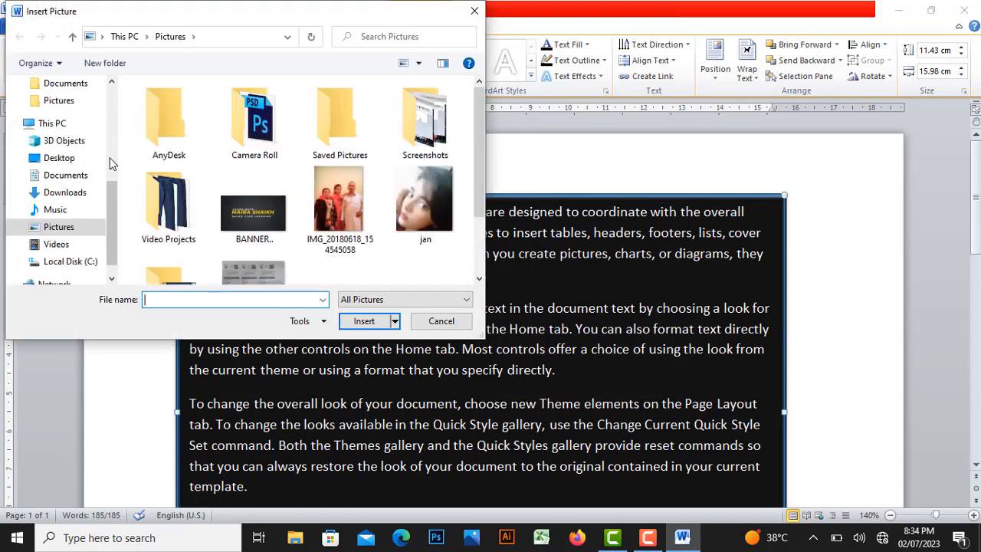
scroll(112, 163, up, 5)
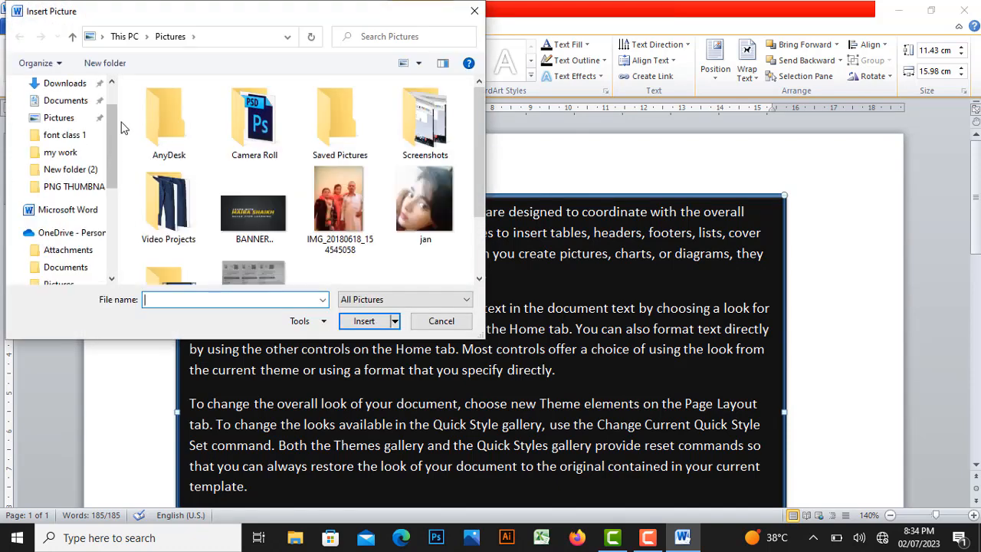
click(89, 86)
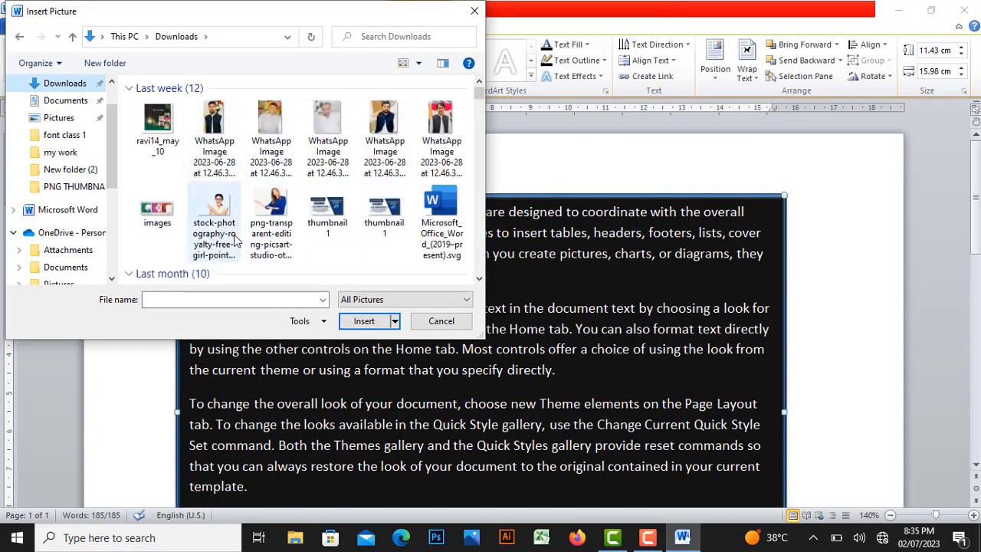
click(157, 208)
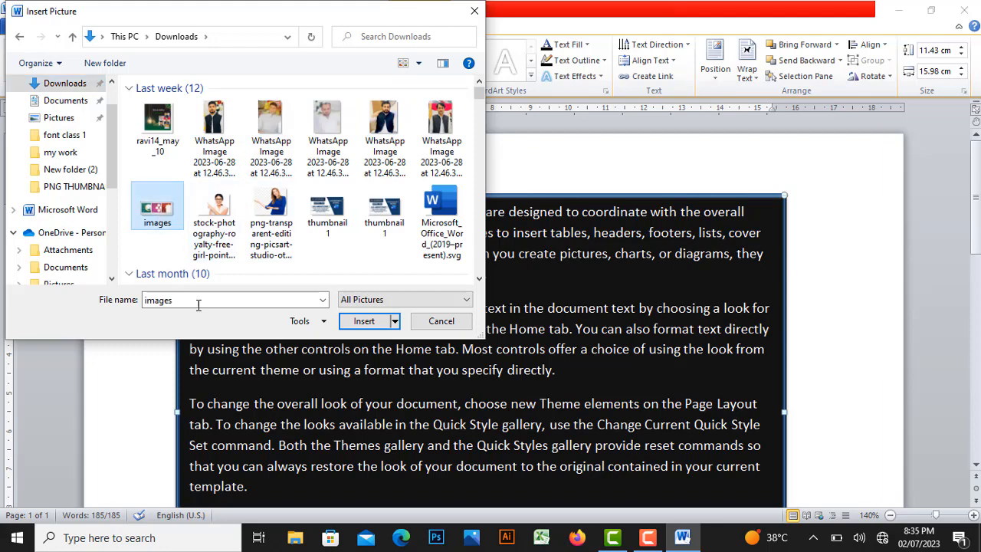
click(361, 321)
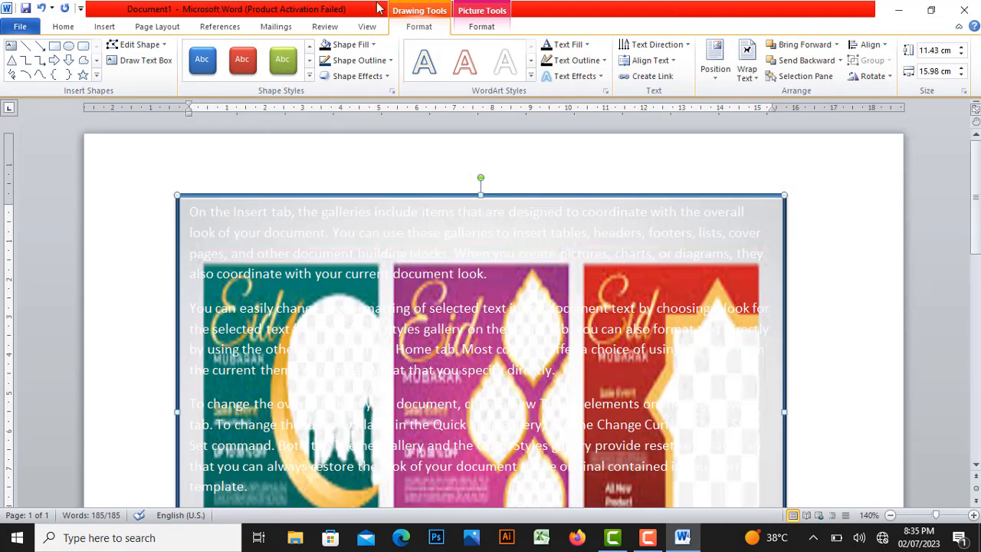
click(482, 15)
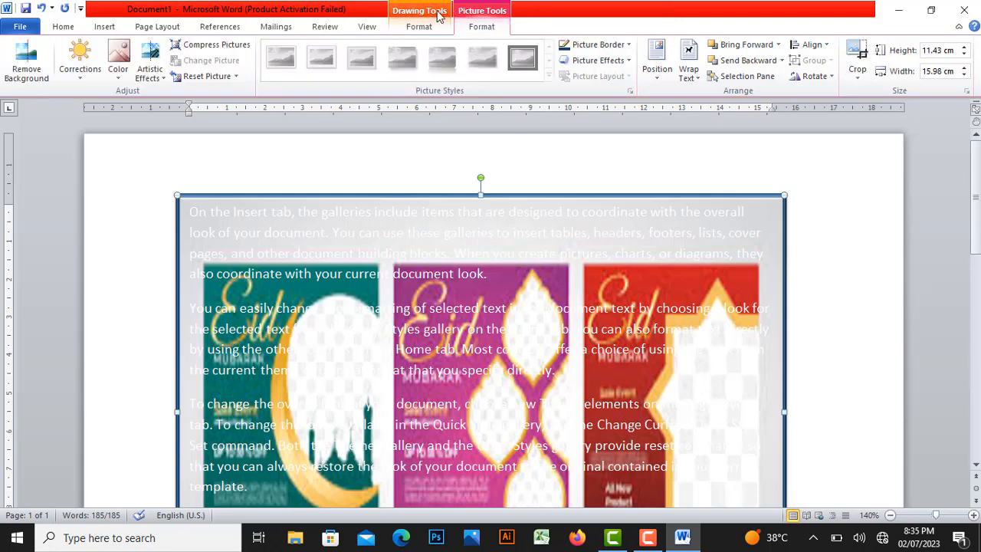
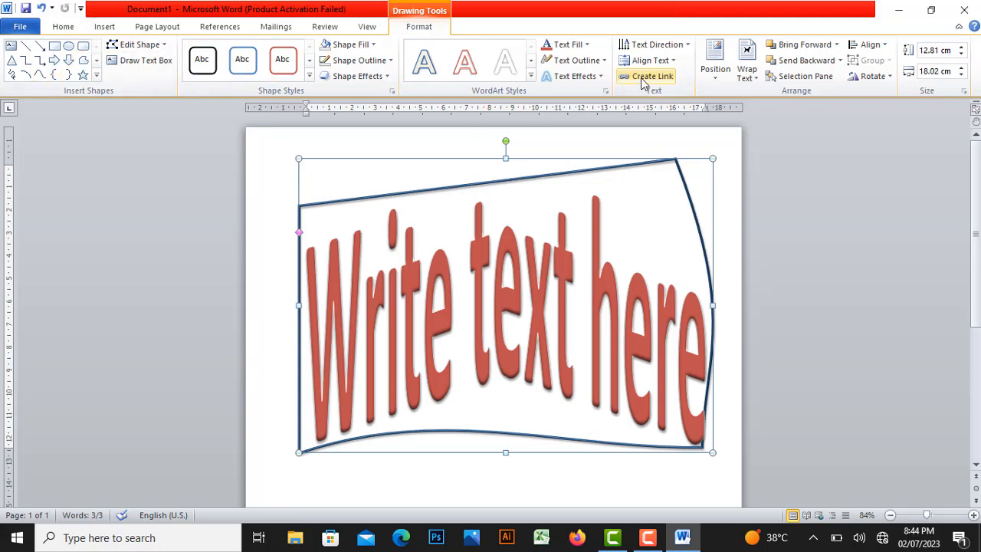
- Rotate all text in the "Write text here" shape by 90°, and switch the rotation to 270°
click(672, 46)
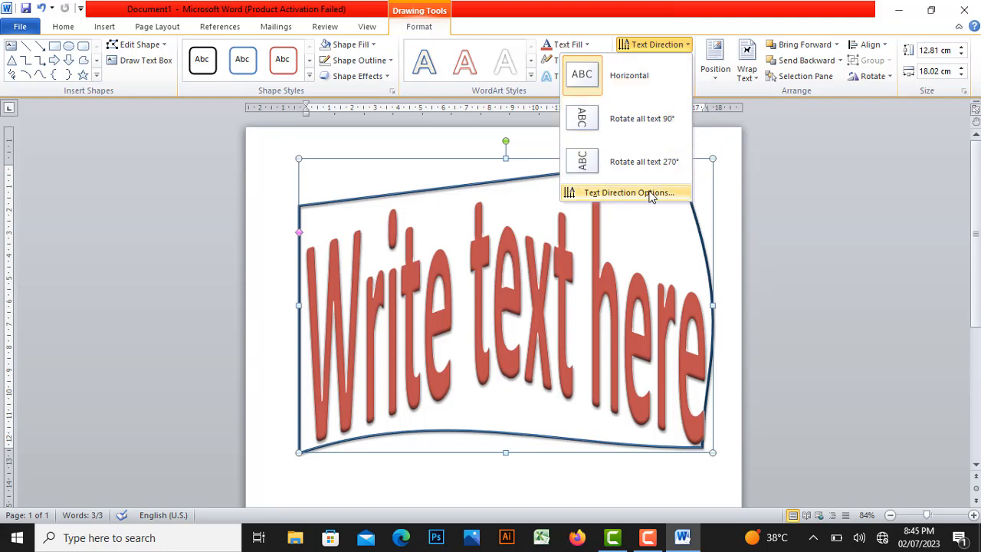
click(641, 125)
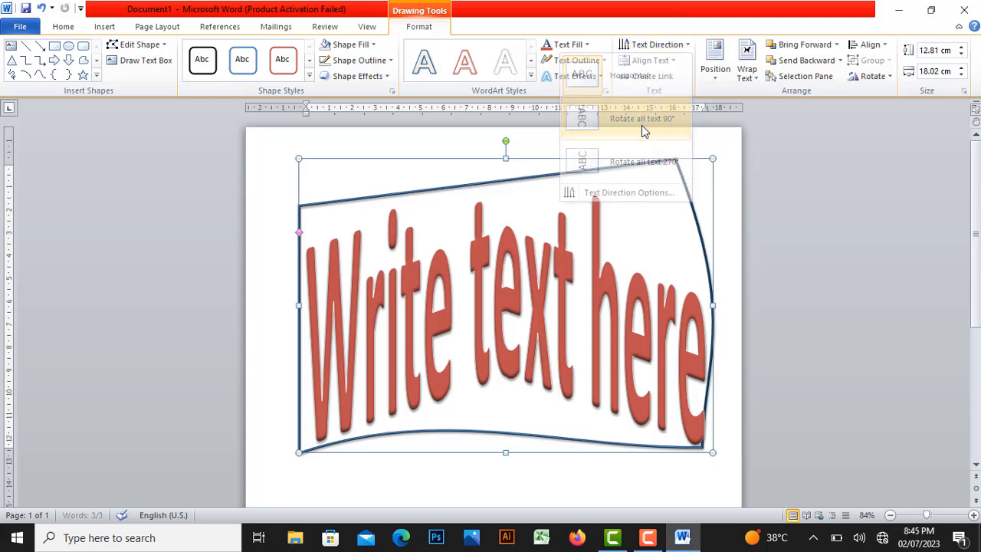
click(684, 44)
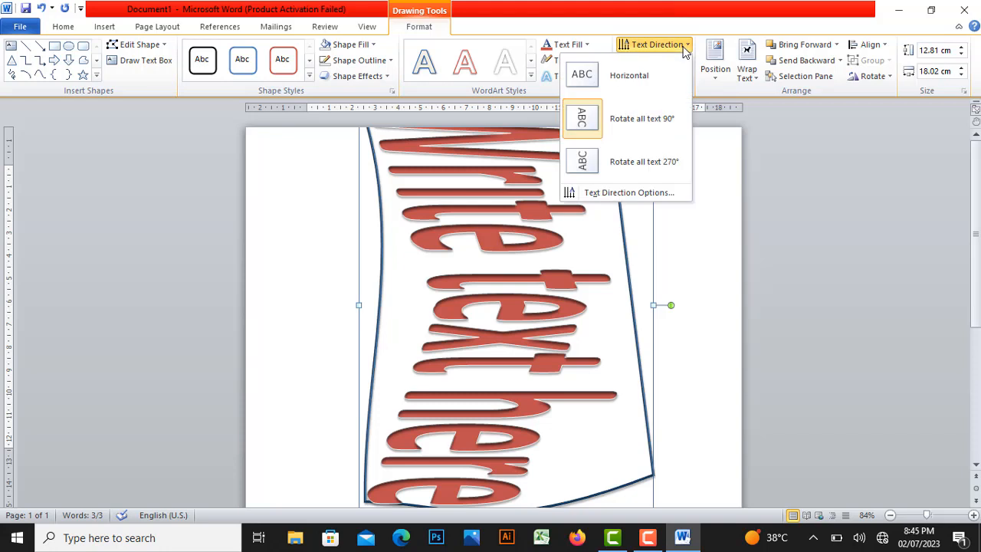
click(650, 174)
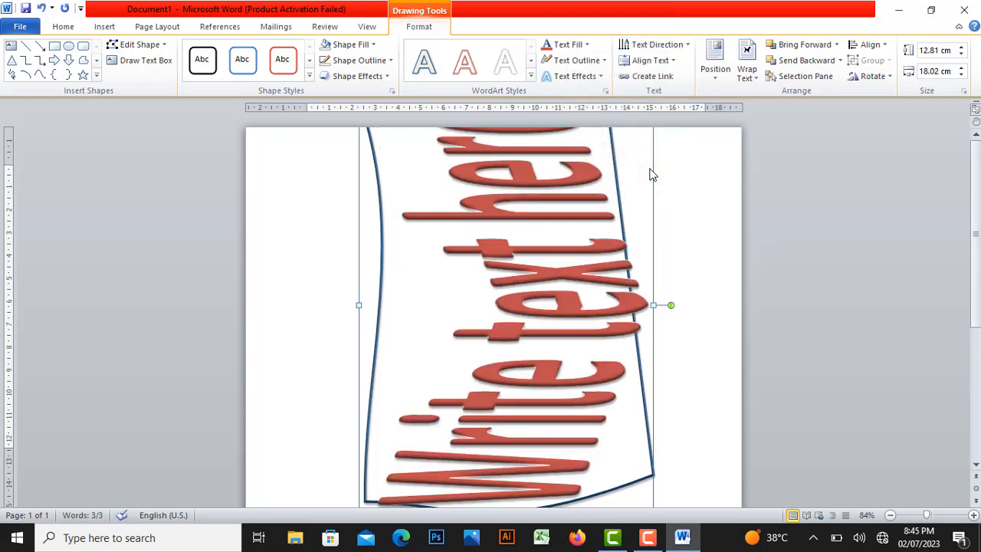
click(679, 43)
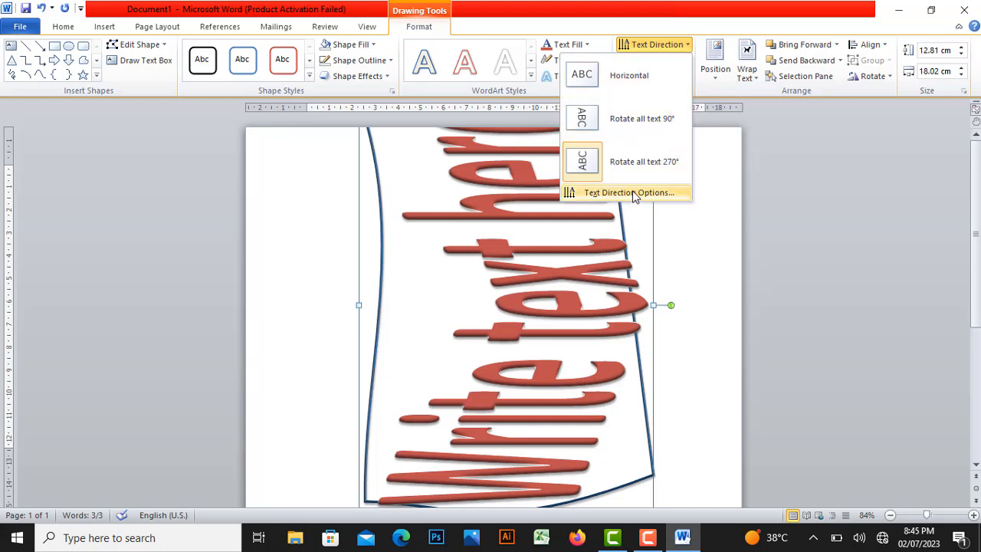
click(728, 139)
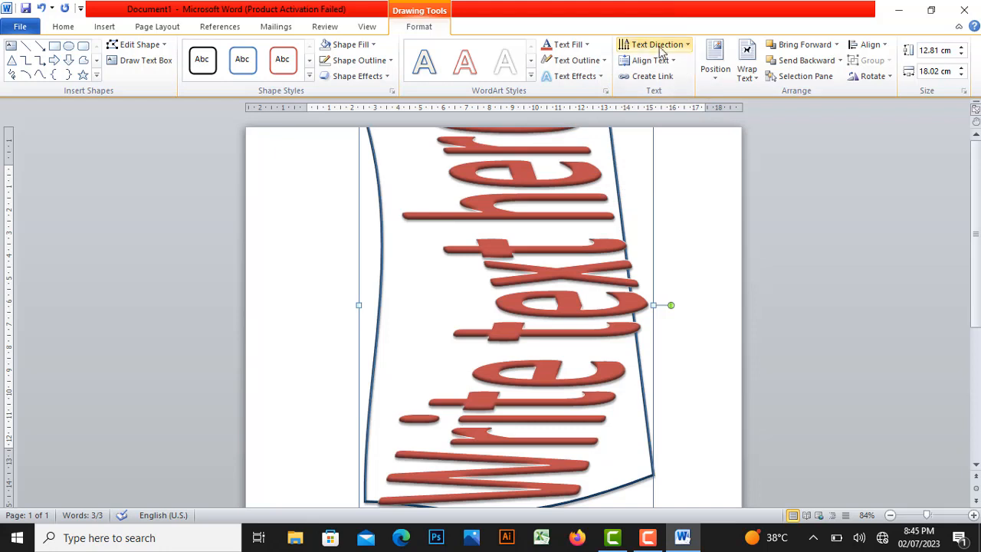
- Set the shape's text direction back to horizontal
click(673, 61)
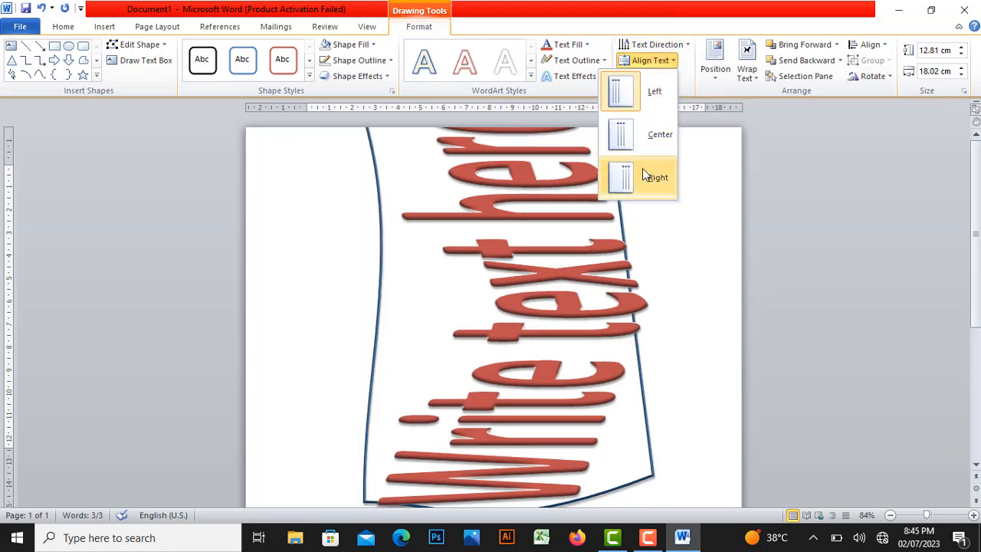
click(685, 46)
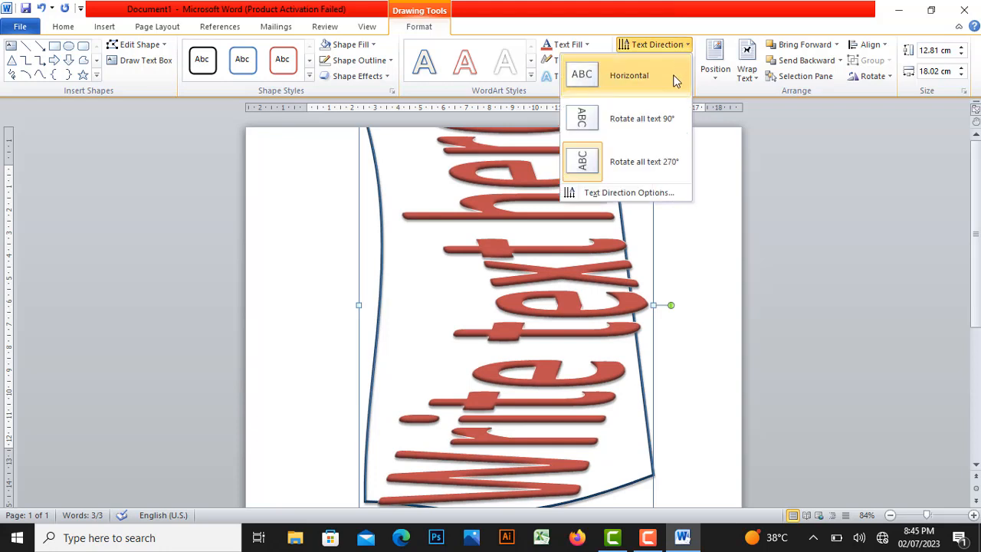
click(673, 77)
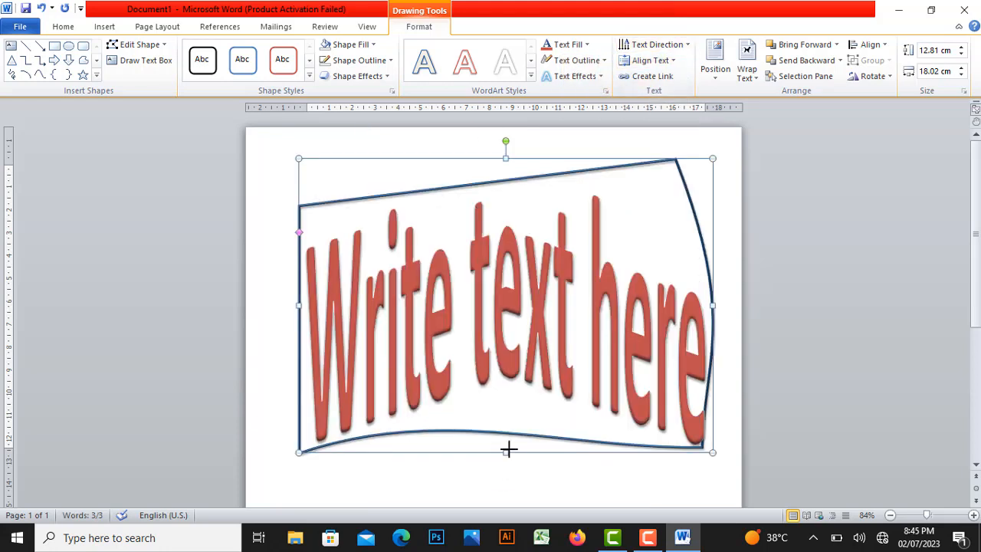
- Stretch the shape downward to about 17.1 cm high and align its text to the bottom
drag(509, 450, 479, 536)
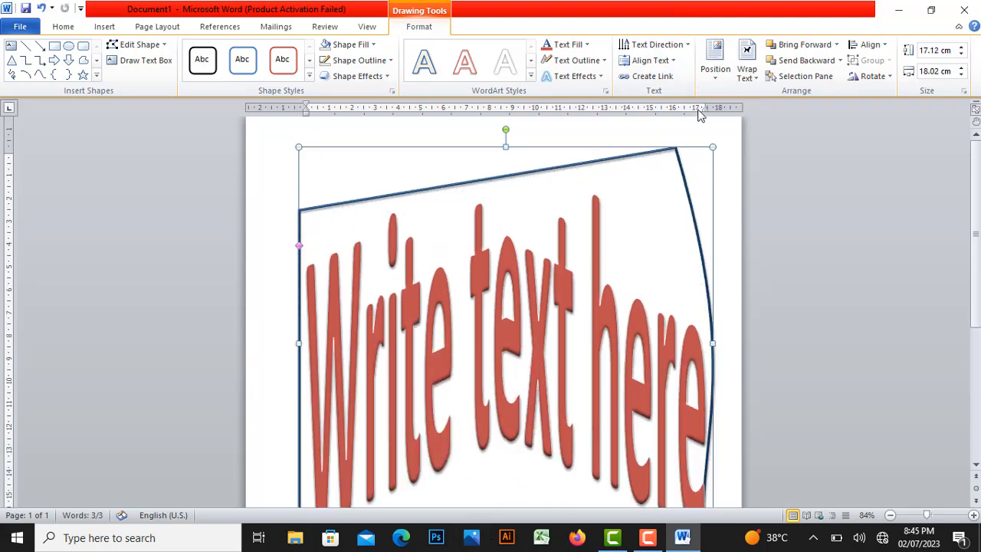
click(667, 61)
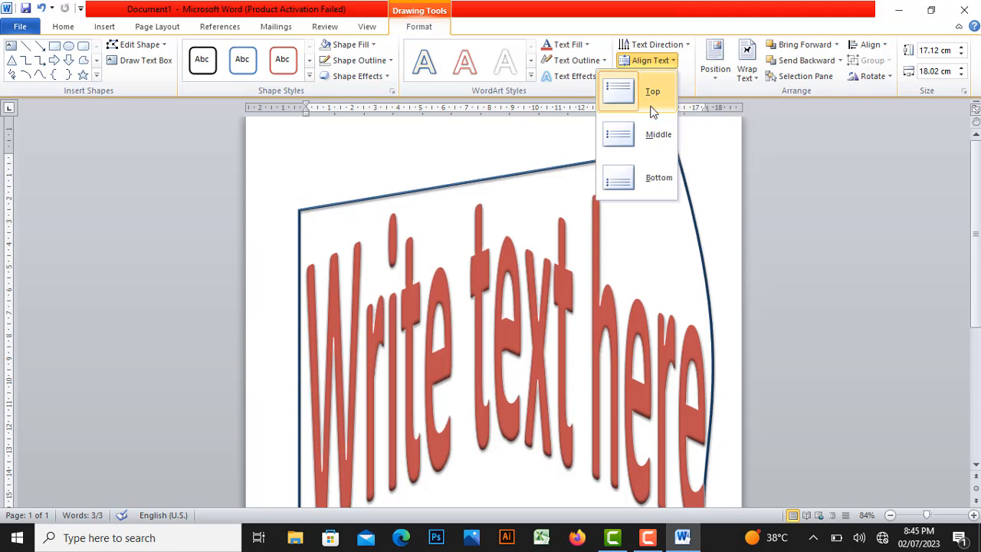
click(622, 178)
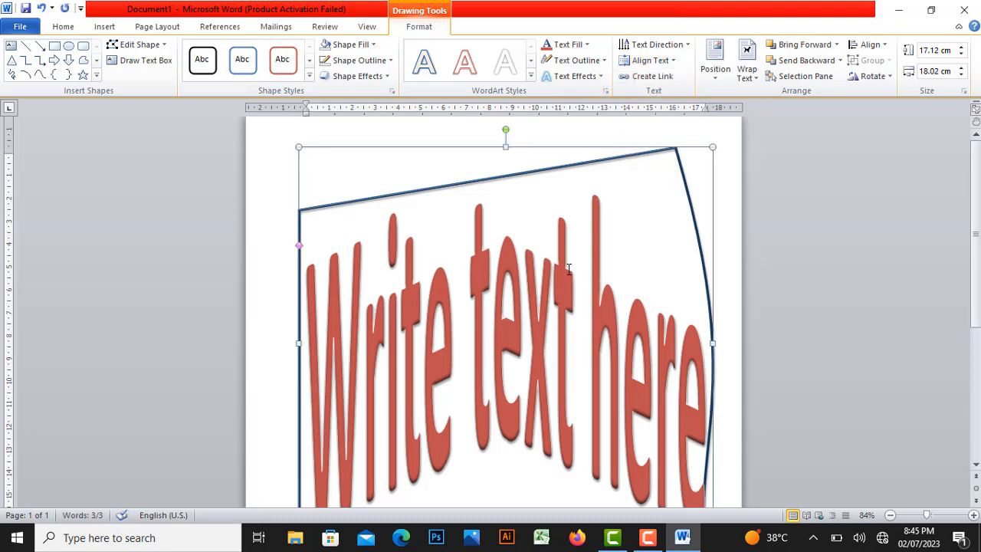
- Delete the warped text shape and draw a plain text box about 16.7 cm high and 18 cm wide in its place
key(Delete)
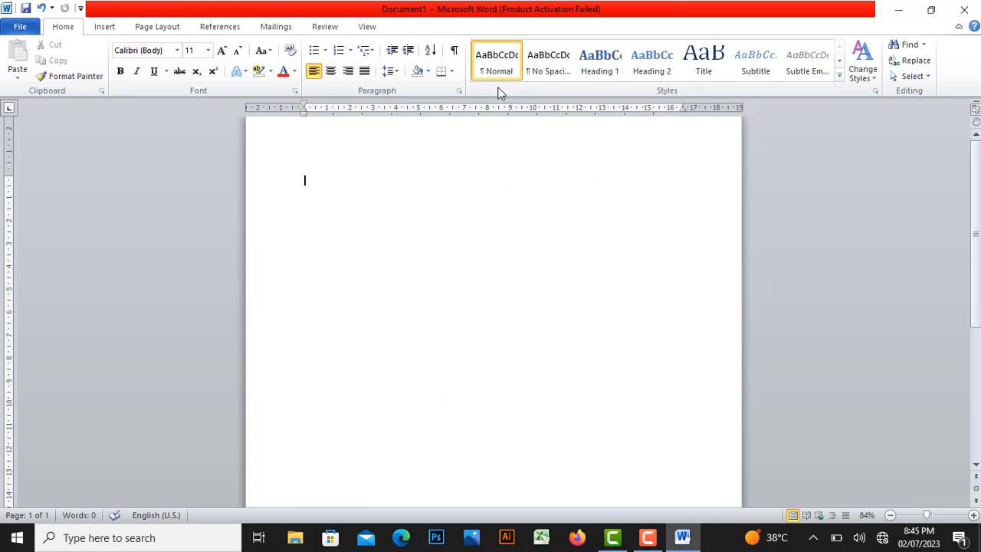
click(105, 29)
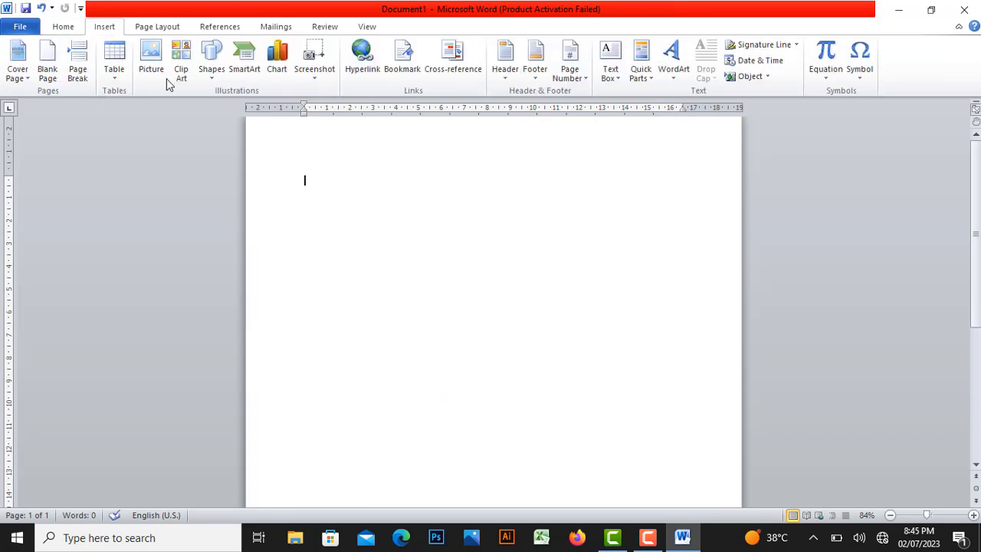
click(211, 61)
click(60, 105)
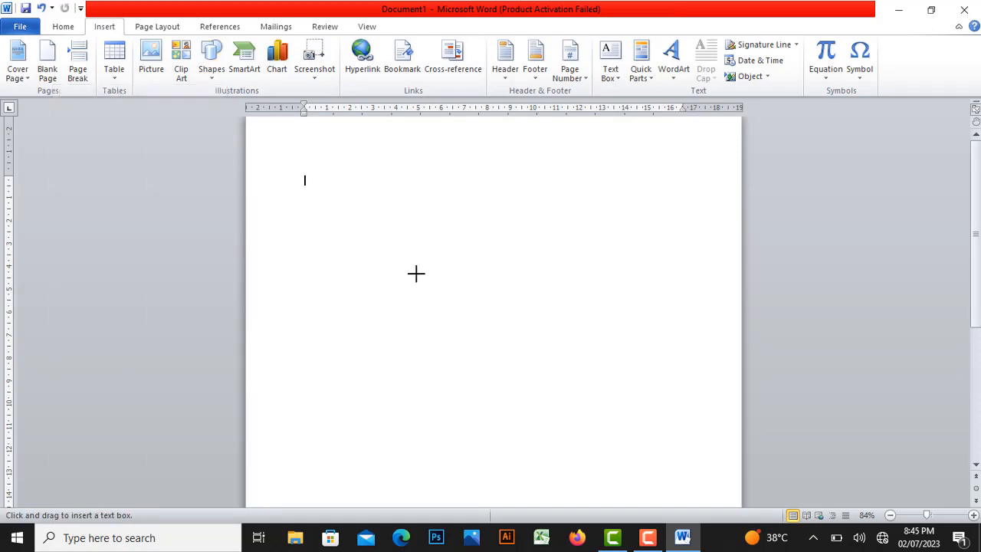
mouse_move(302, 179)
mouse_down()
mouse_move(544, 389)
mouse_move(713, 502)
mouse_up()
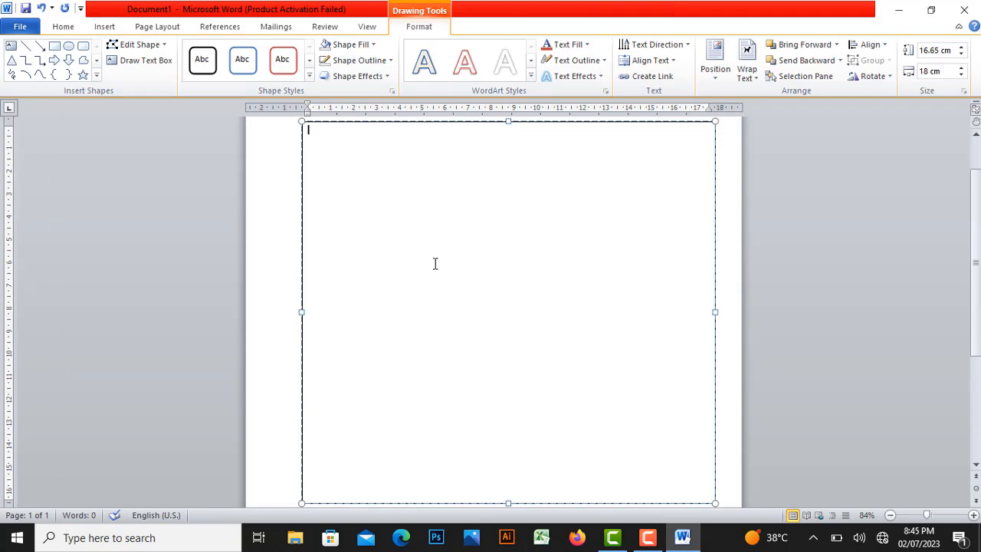
- Enter "Write text here" in the new text box and select the box
text(write twexrt)
text(ext here)
key(Return)
click(365, 127)
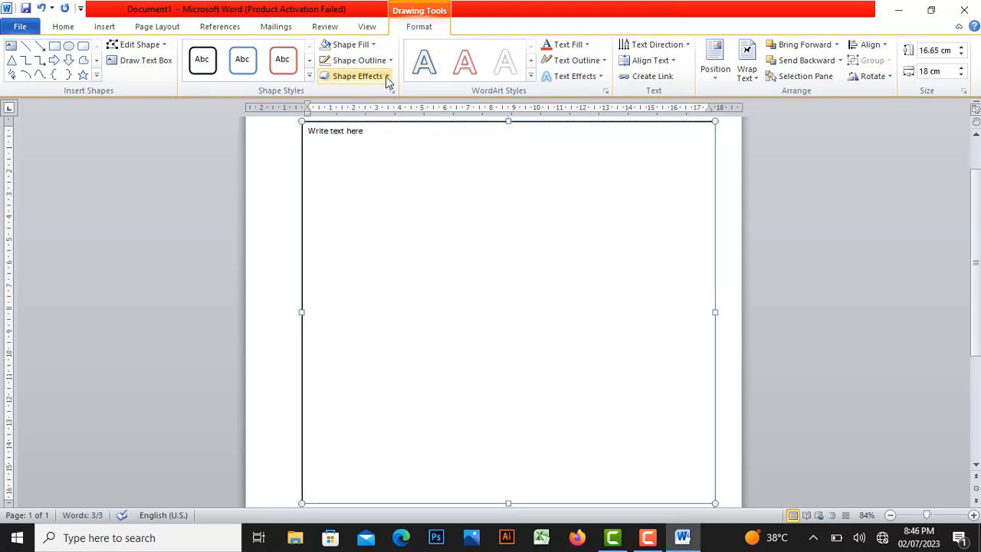
- Rotate all text in the new text box by 90°
click(673, 61)
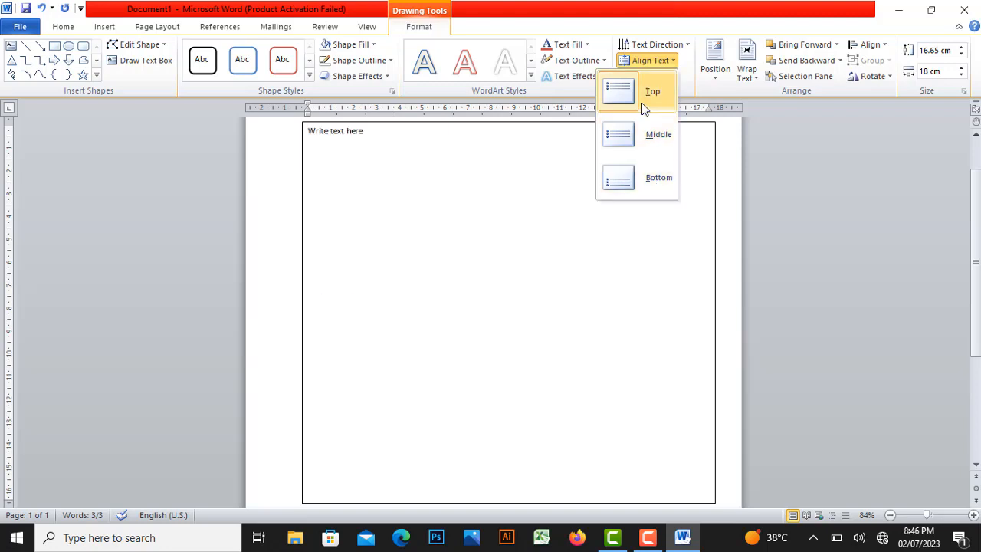
click(679, 43)
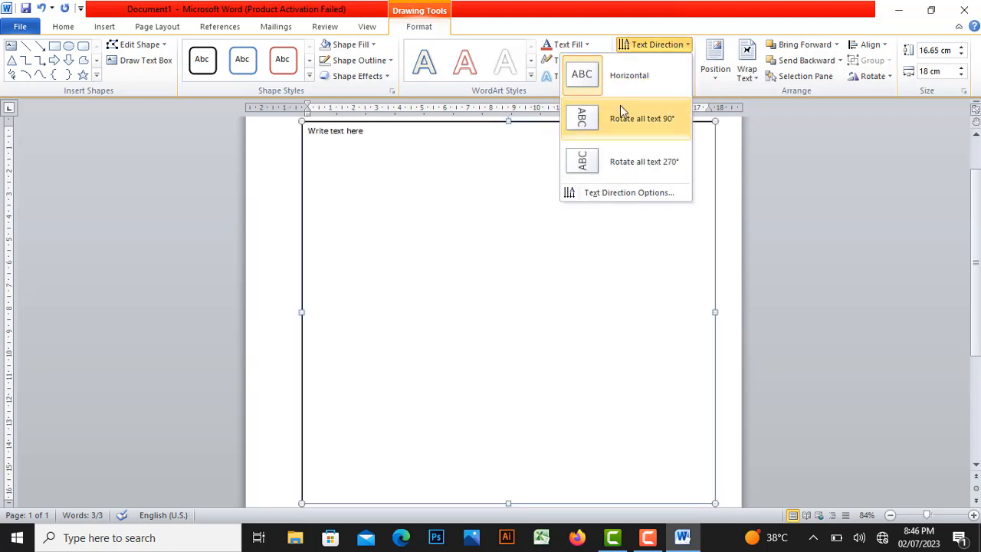
click(617, 128)
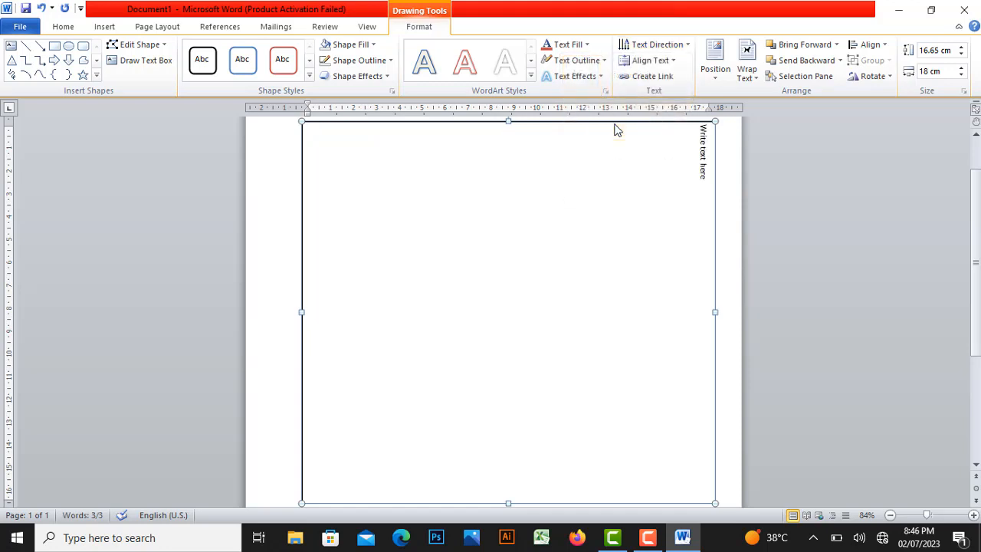
- Align the rotated text to the center of the text box
click(674, 59)
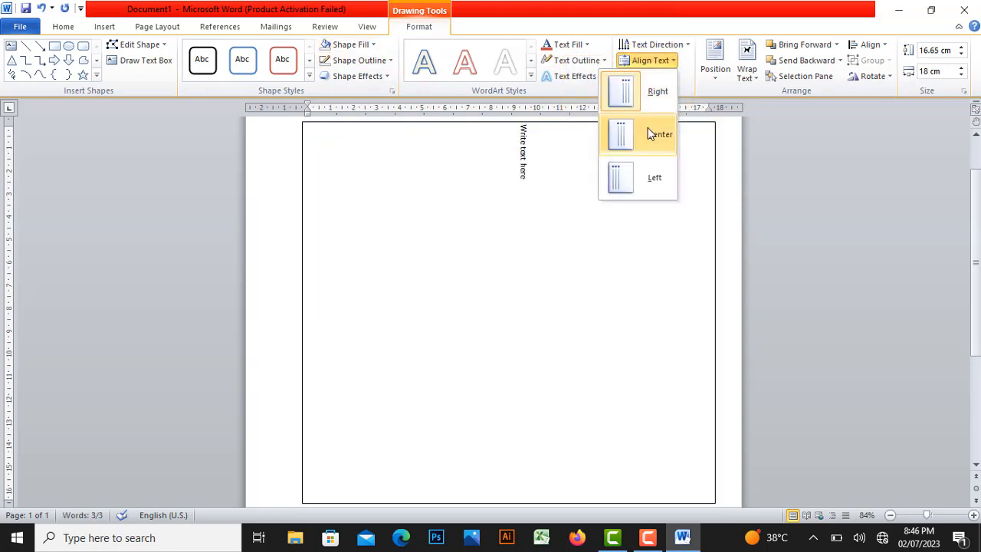
click(648, 134)
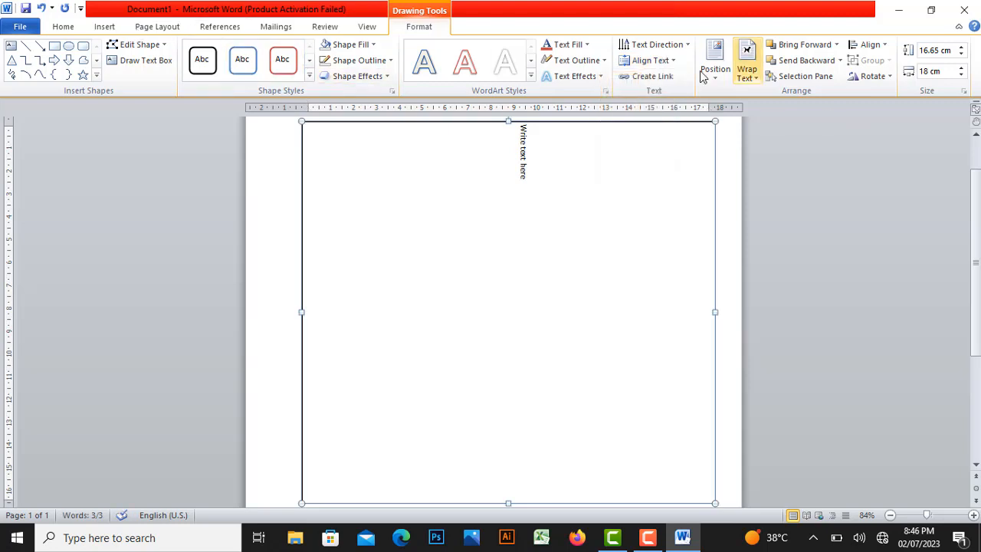
click(672, 59)
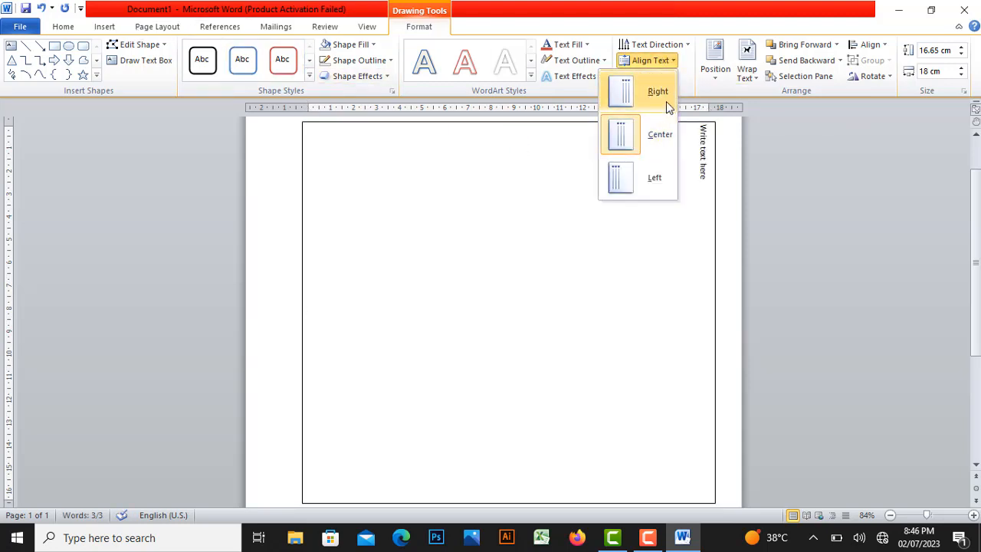
click(686, 184)
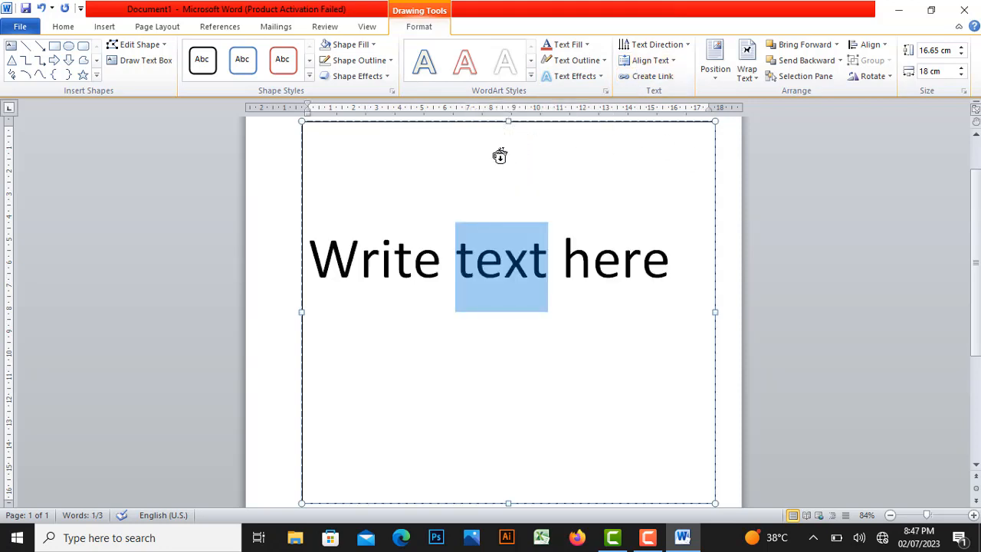
- Clear the enlarged "Write text here" text and delete the empty text box from the page
click(105, 31)
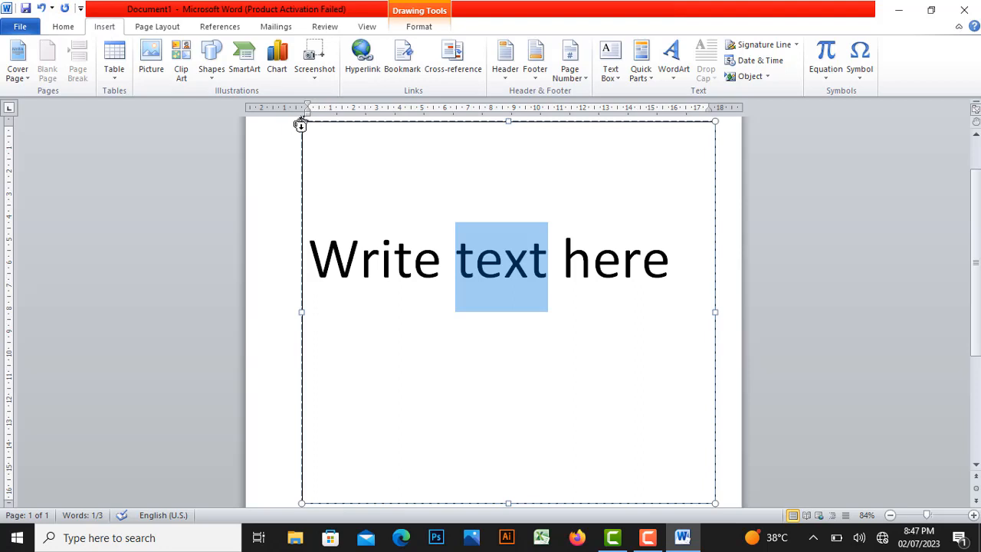
key(ctrl+a)
key(Delete)
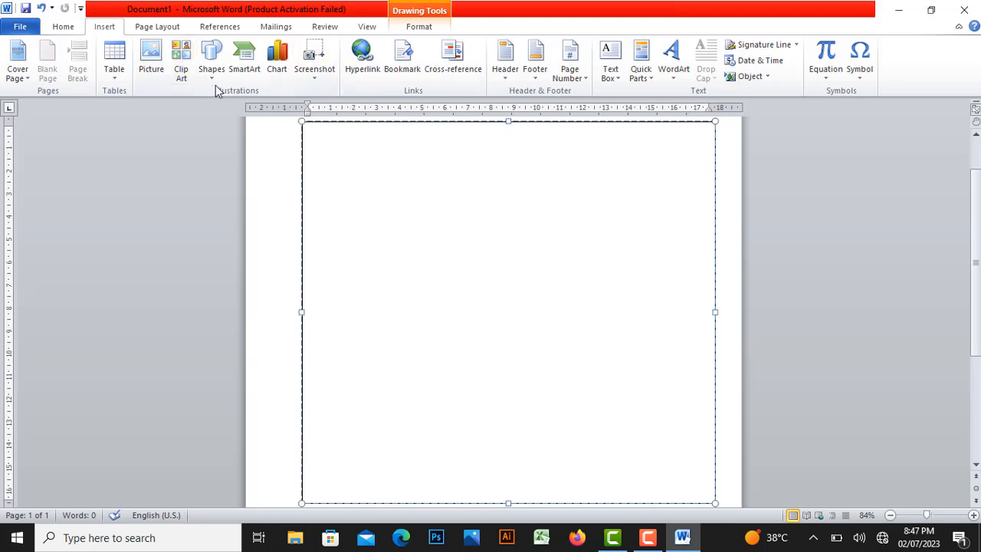
click(345, 122)
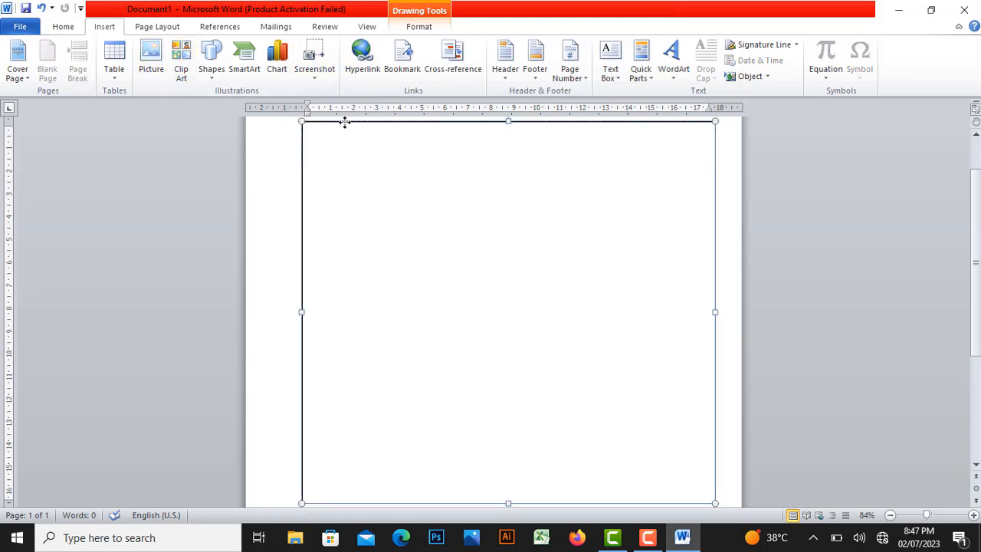
key(Delete)
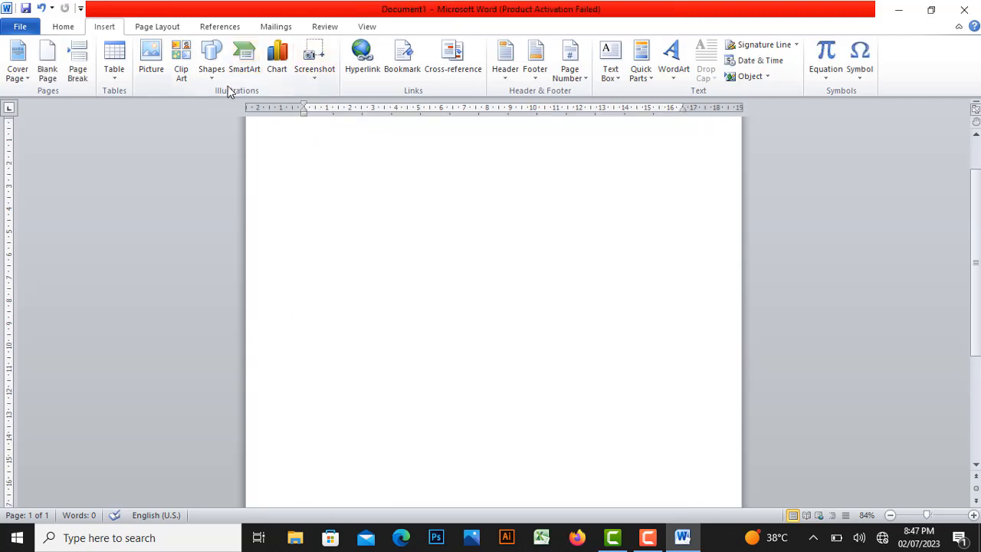
- Draw a right block arrow about 11.8 cm high and 13.6 cm wide on the blank page
click(219, 78)
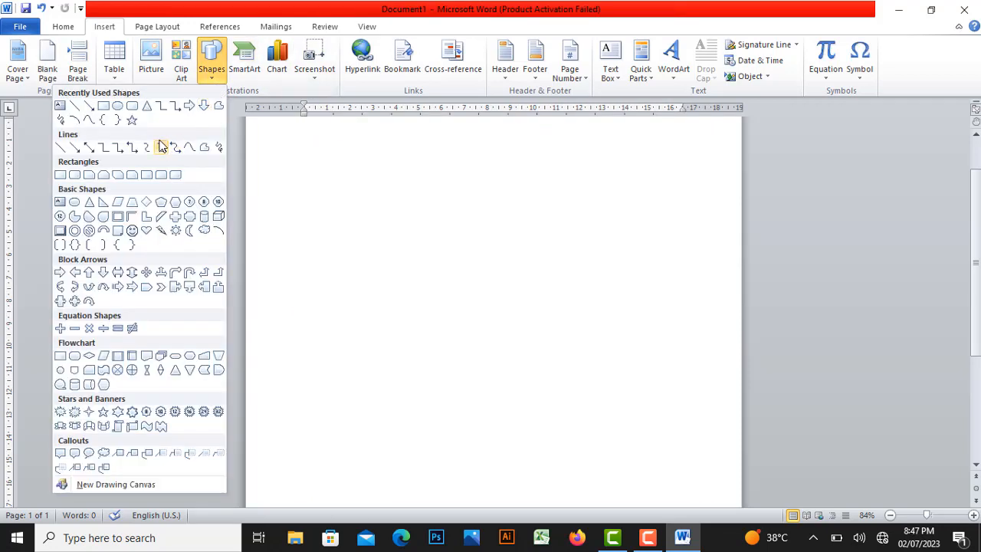
click(104, 177)
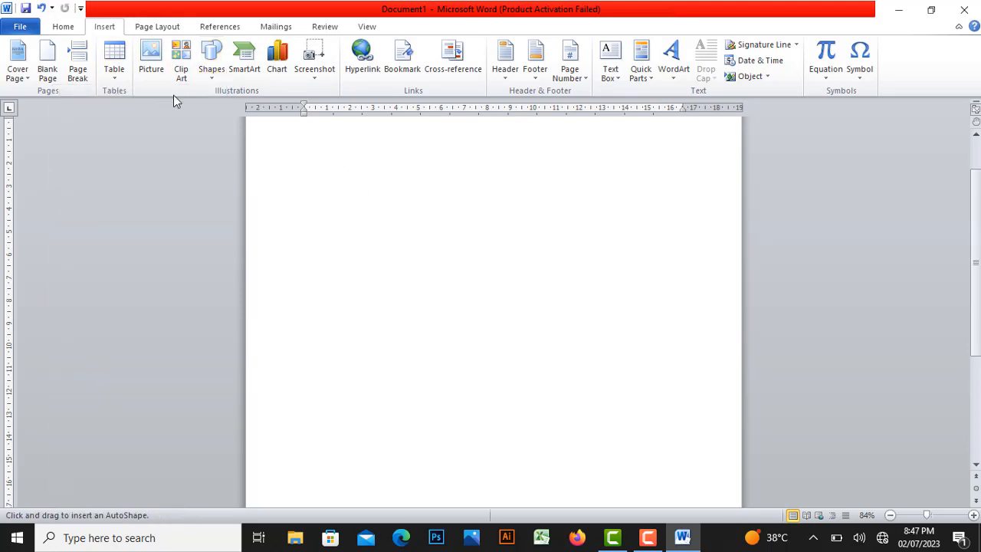
click(209, 66)
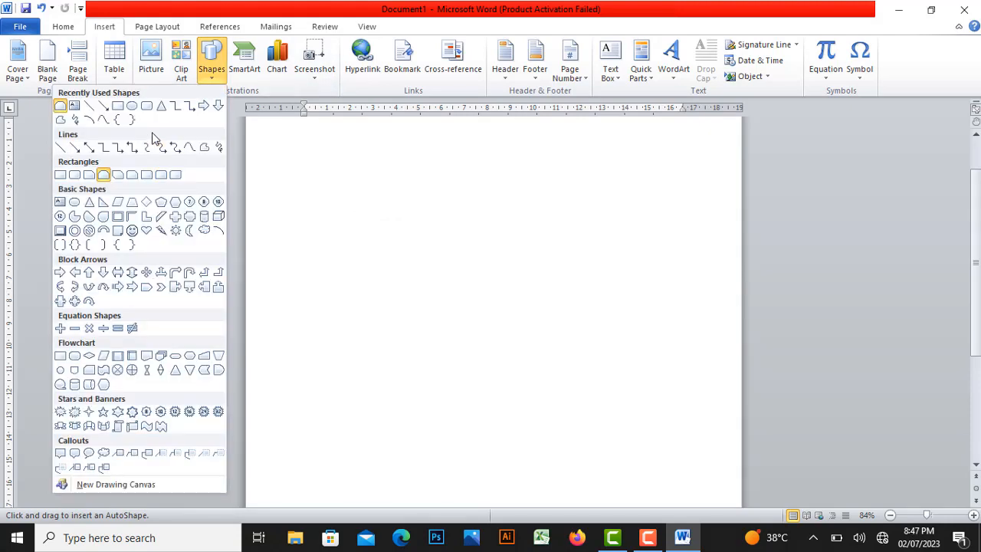
click(205, 107)
drag(357, 215, 670, 486)
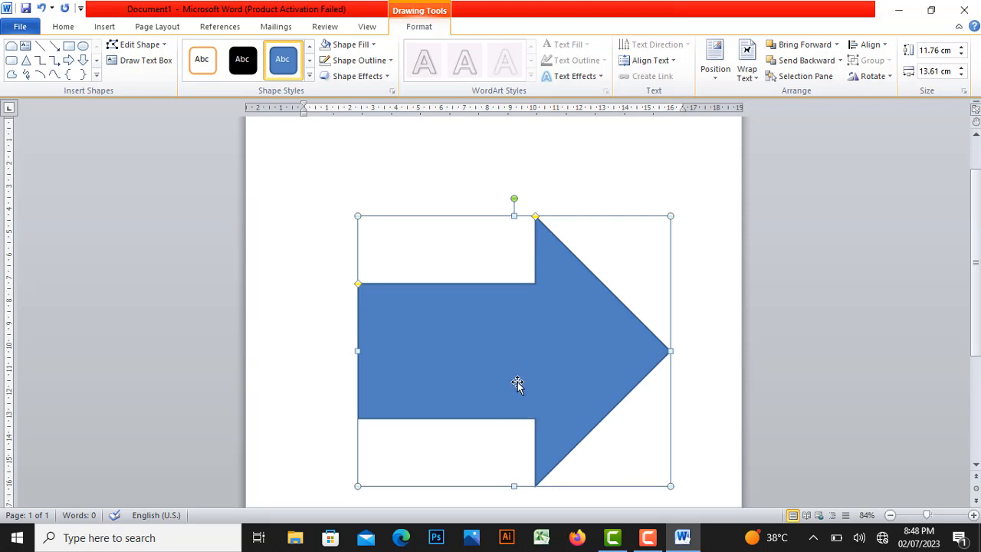
- Add the text "GO" inside the arrow shape
right_click(462, 284)
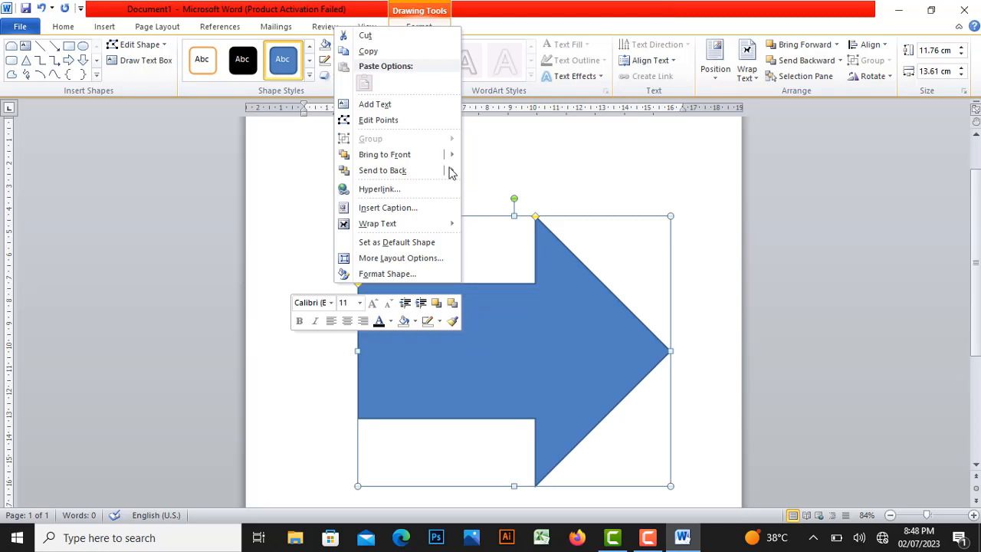
click(383, 107)
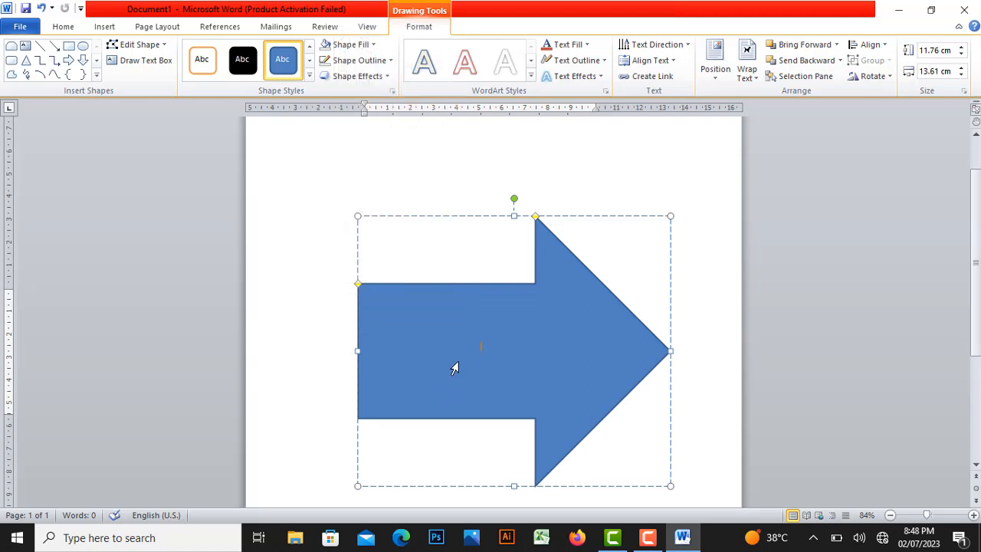
text(g)
key(BackSpace)
key(BackSpace)
text(GO)
- Select the whole arrow shape and set its text to font size 72
click(69, 28)
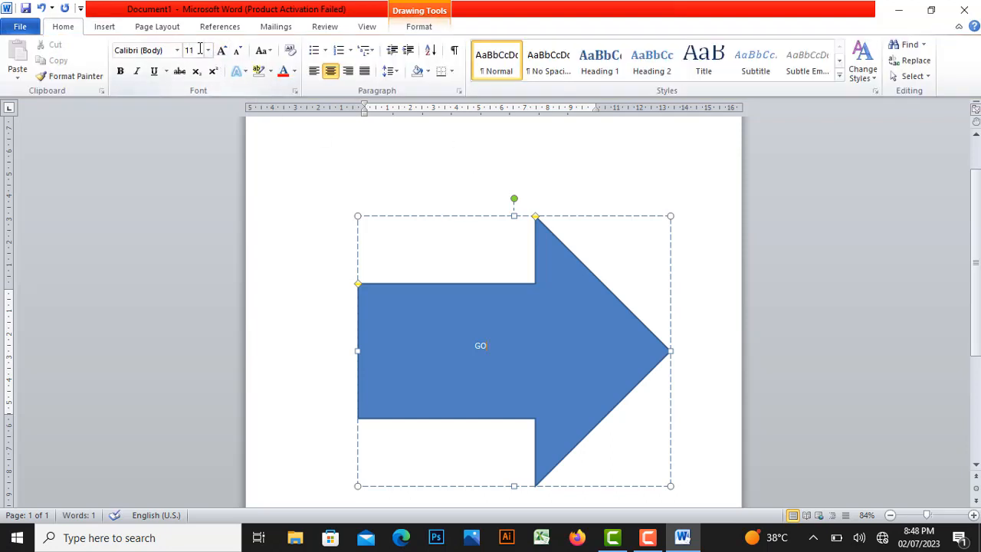
click(207, 50)
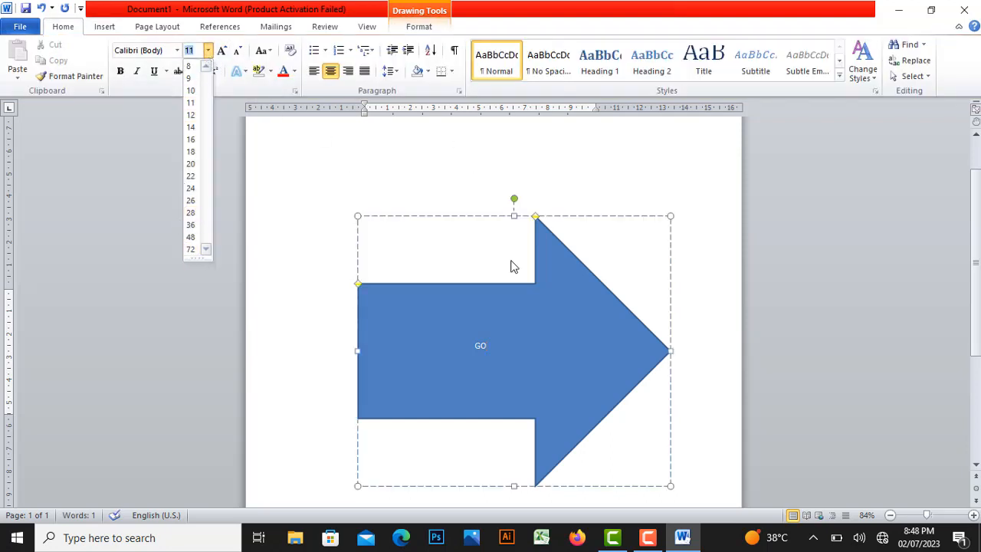
click(510, 218)
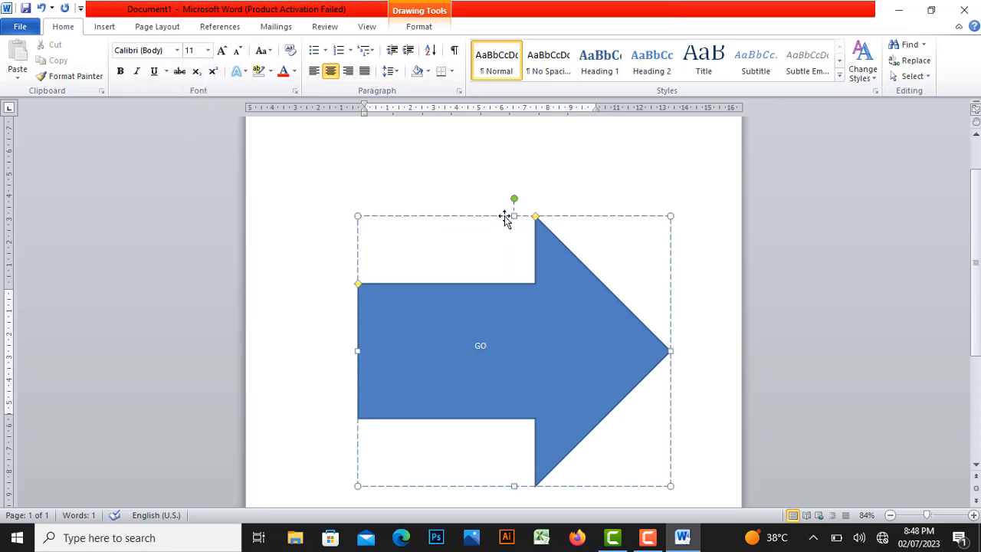
click(506, 218)
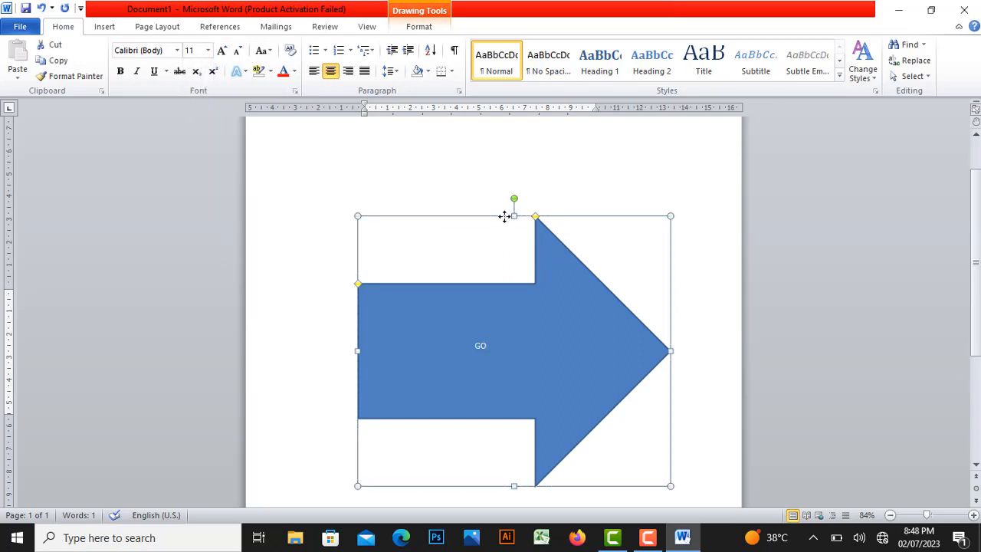
click(208, 50)
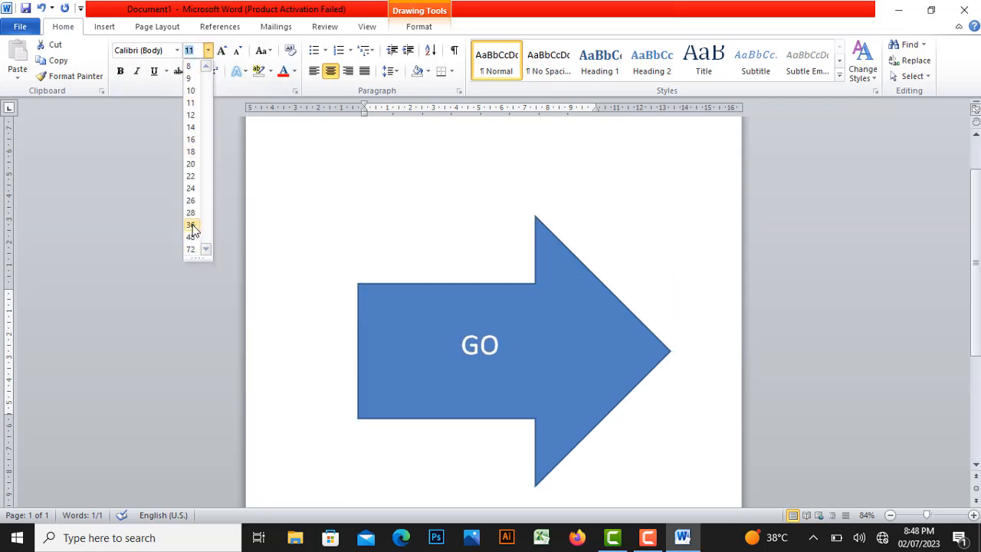
click(190, 249)
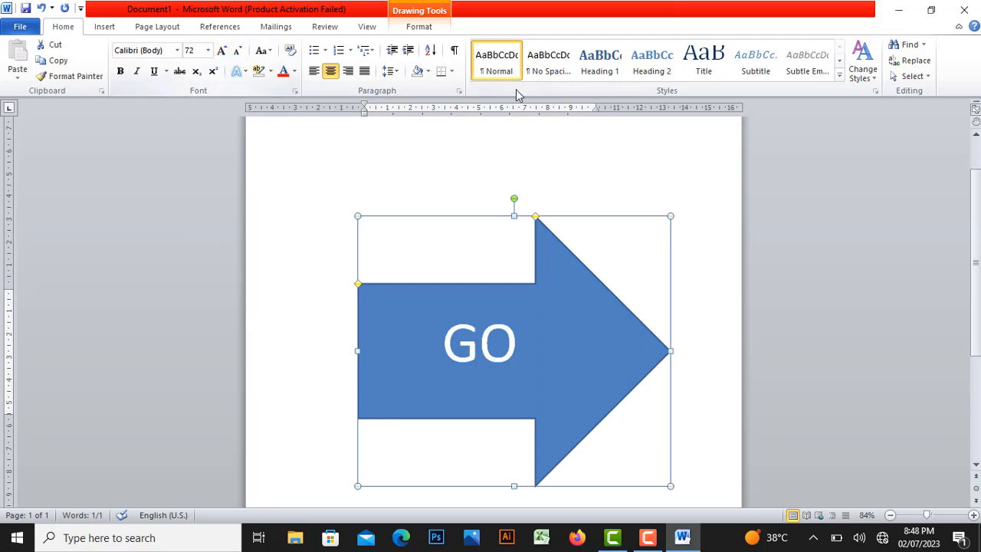
- Apply the first outer shadow preset of the middle row to the arrow's "GO" text as a text effect
click(441, 9)
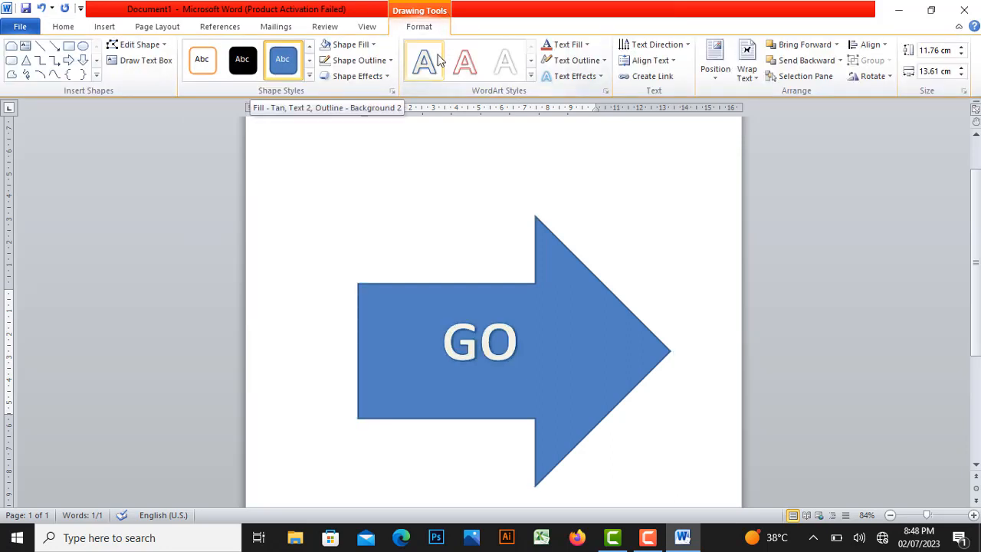
click(591, 78)
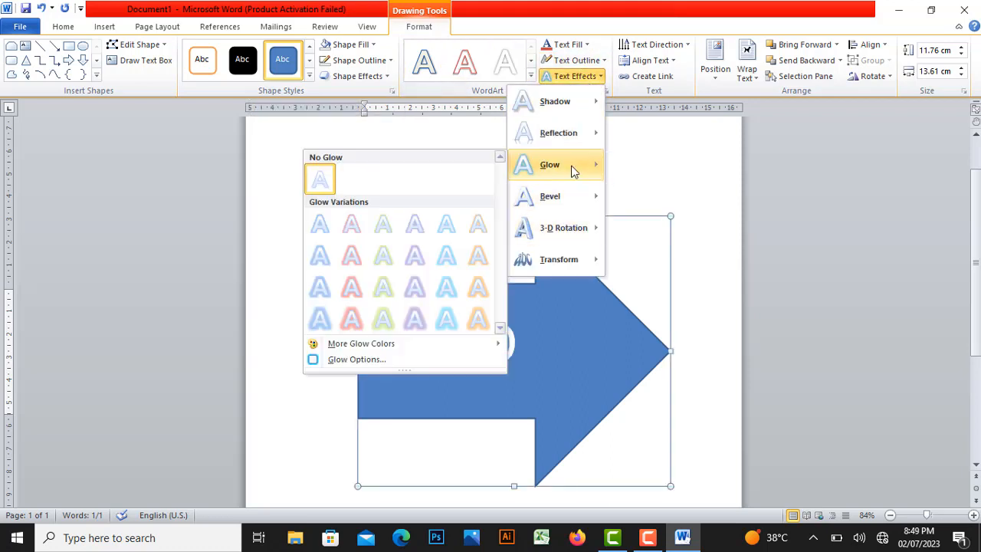
mouse_move(555, 111)
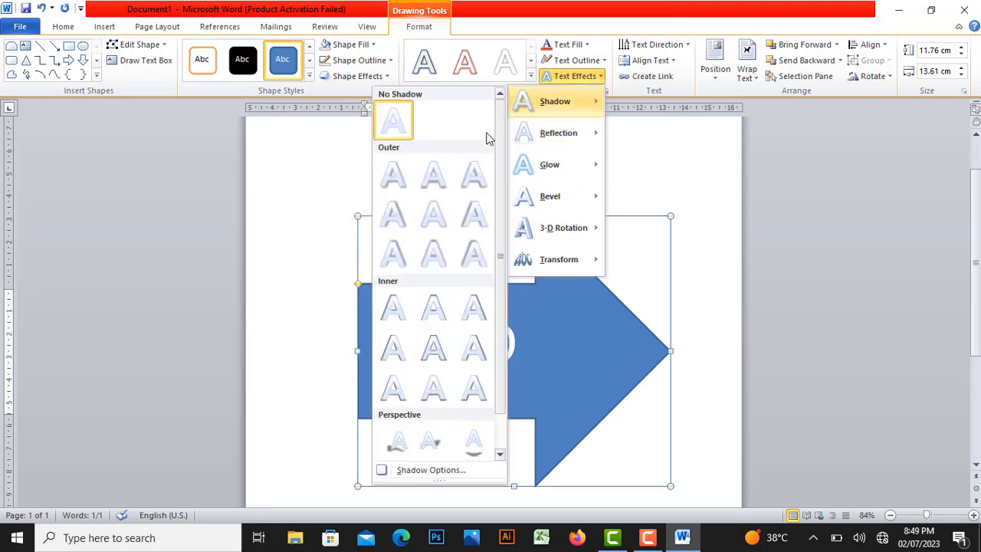
click(387, 222)
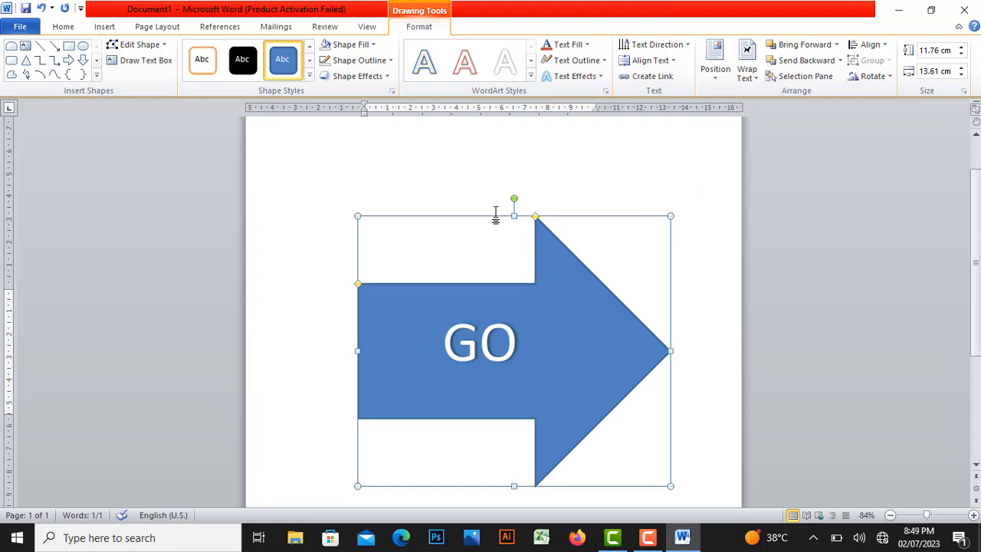
- Delete the arrow shape and open the chooser for inserting a SmartArt graphic
click(105, 27)
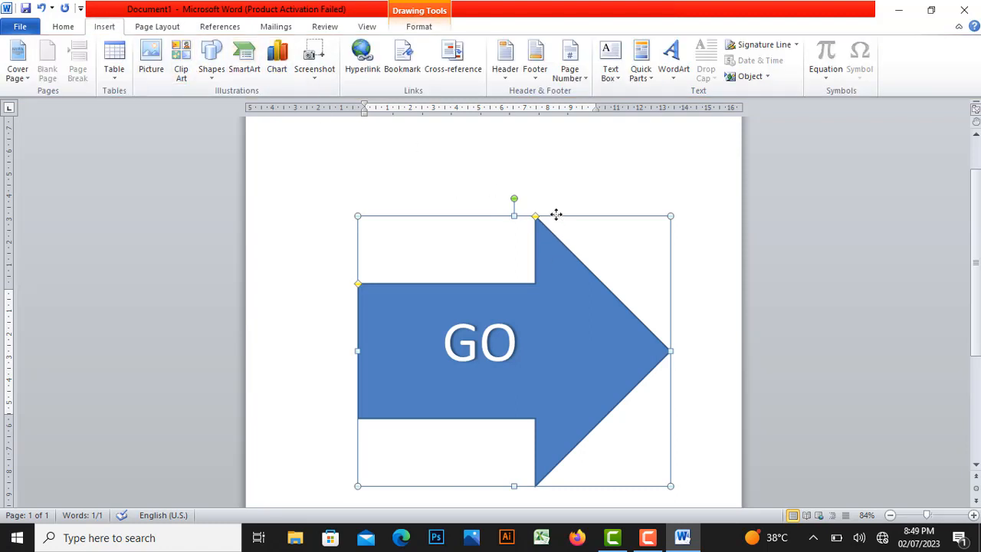
key(Delete)
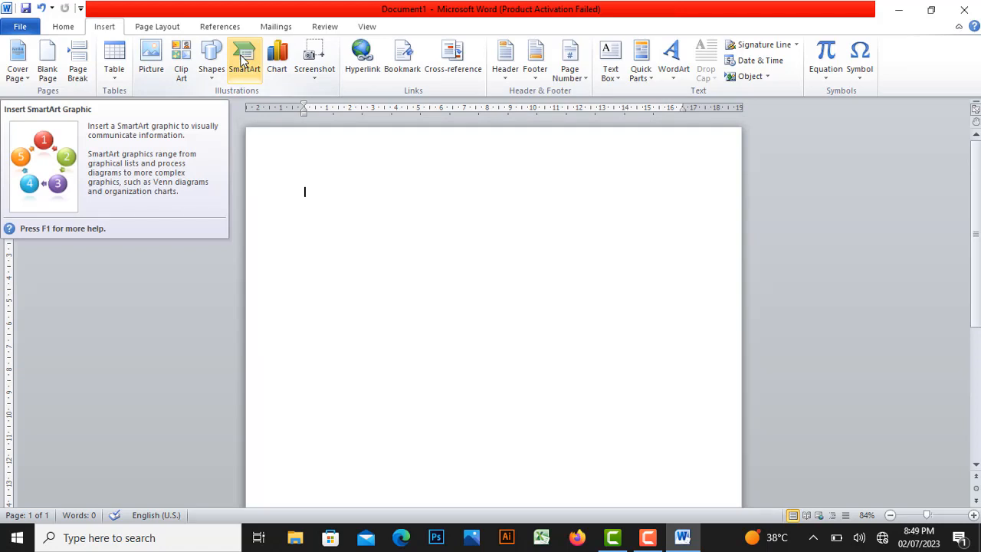
right_click(242, 61)
click(243, 63)
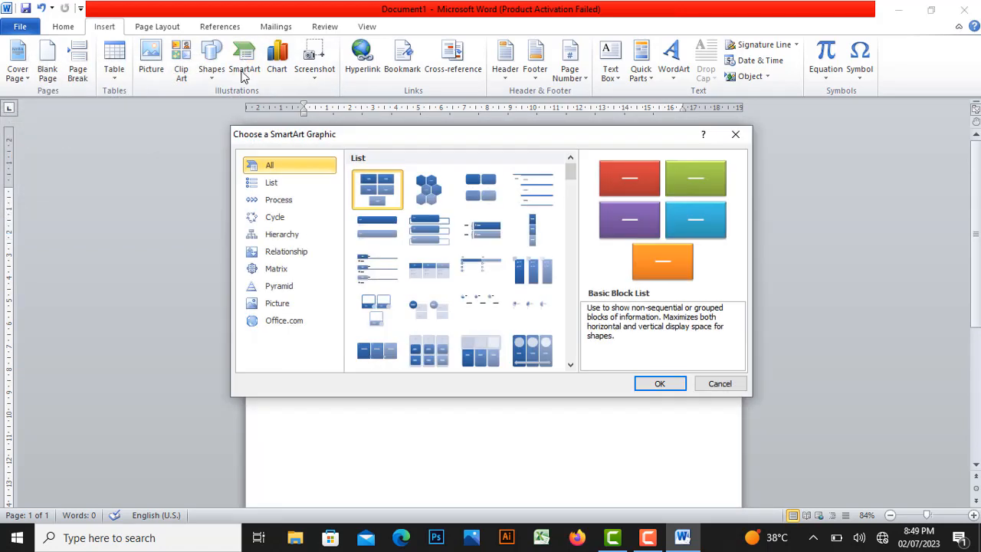
- Examine the SmartArt layouts in the List, Process, Cycle, Hierarchy, Relationship, Matrix and Pyramid categories
click(278, 184)
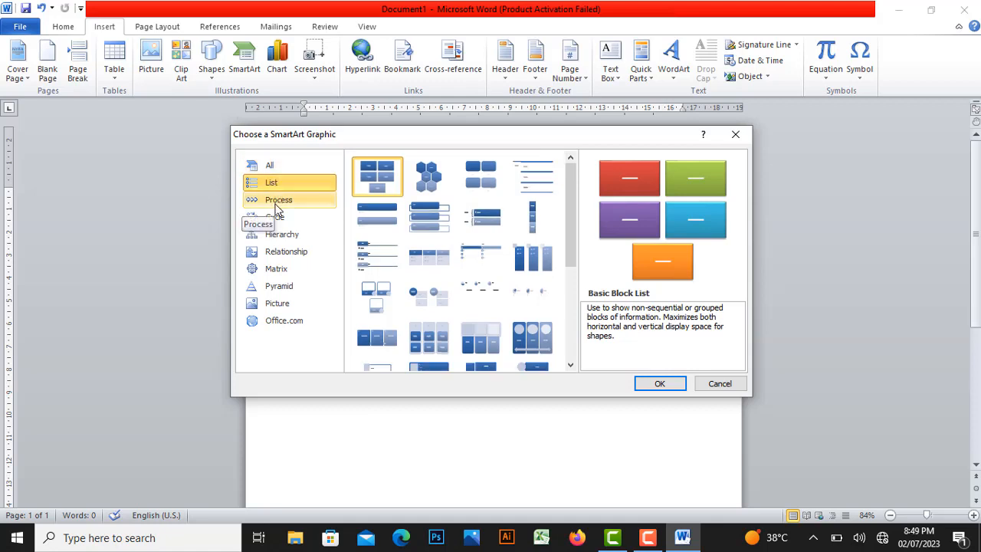
click(277, 206)
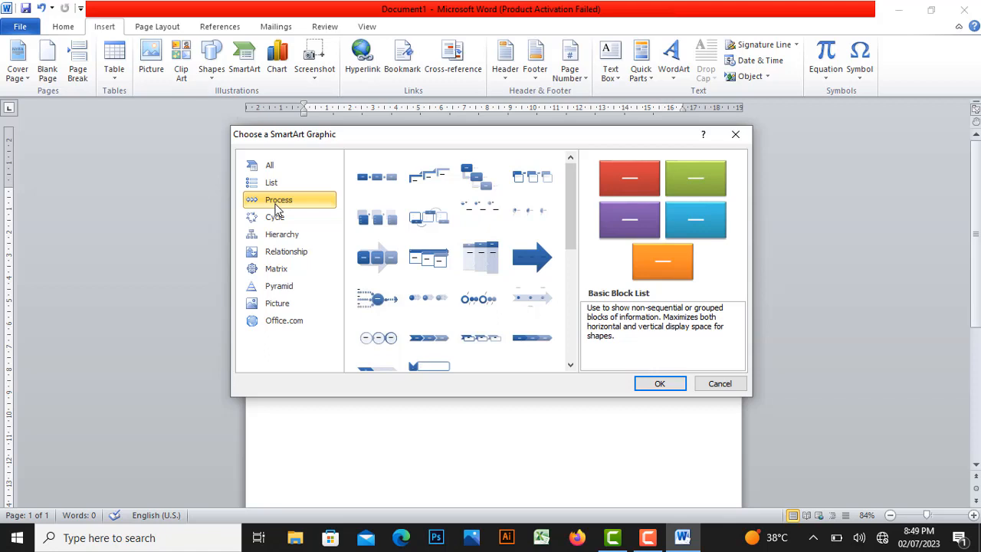
click(278, 219)
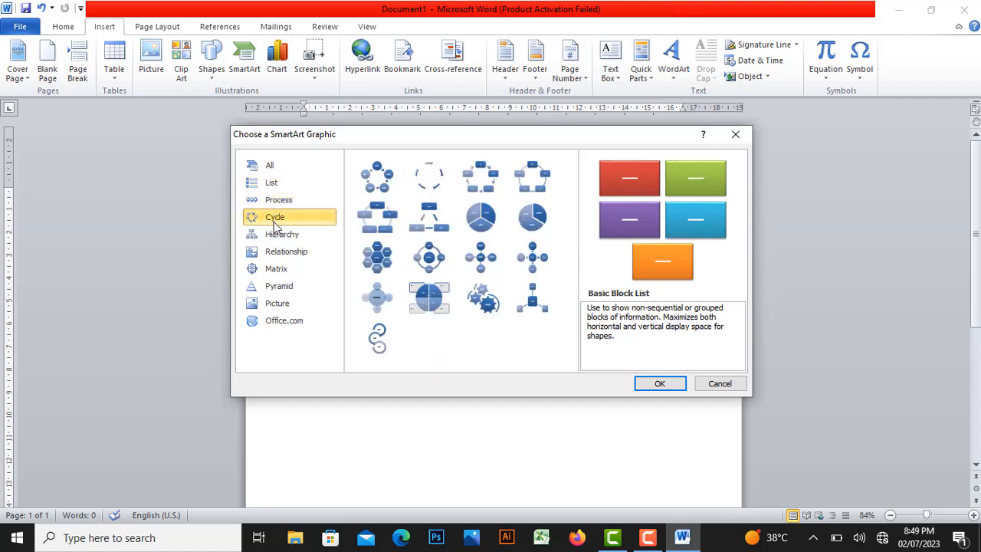
click(311, 203)
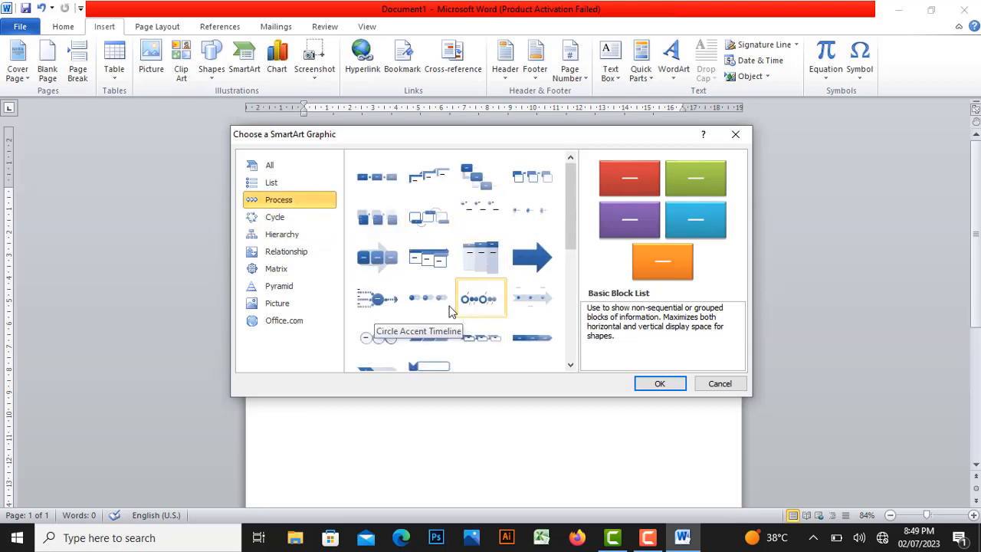
click(319, 236)
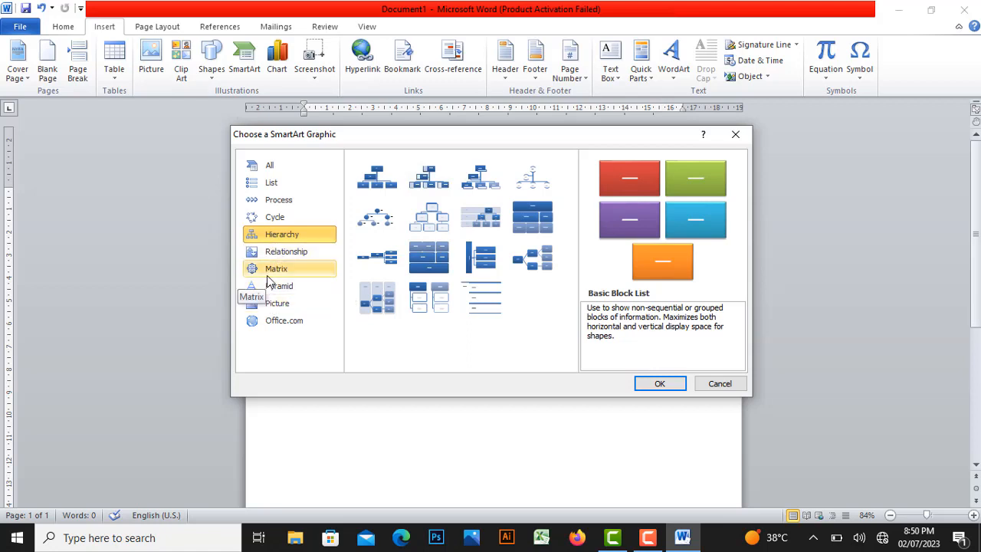
click(301, 258)
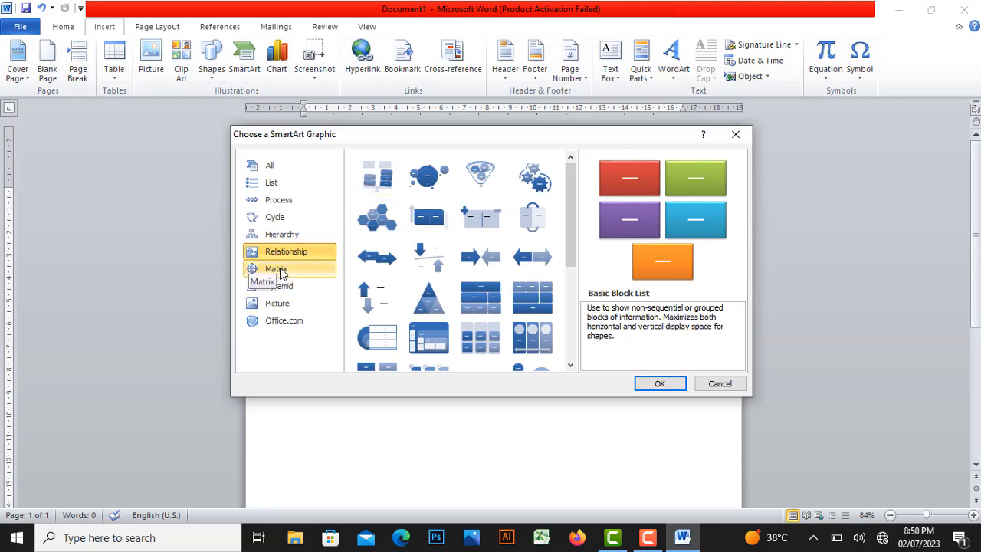
click(281, 272)
click(298, 291)
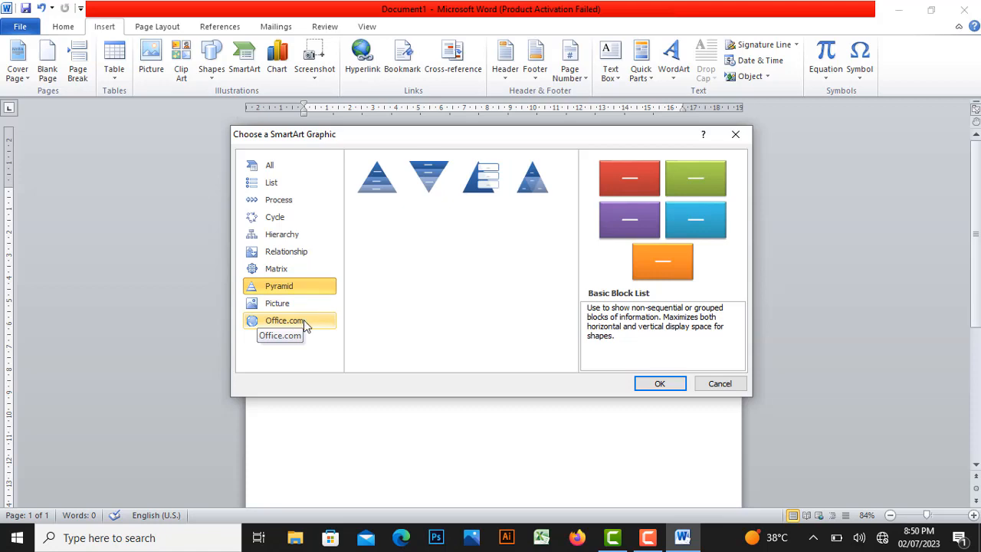
- Insert a Picture Lineup SmartArt graphic from the Picture category
click(321, 308)
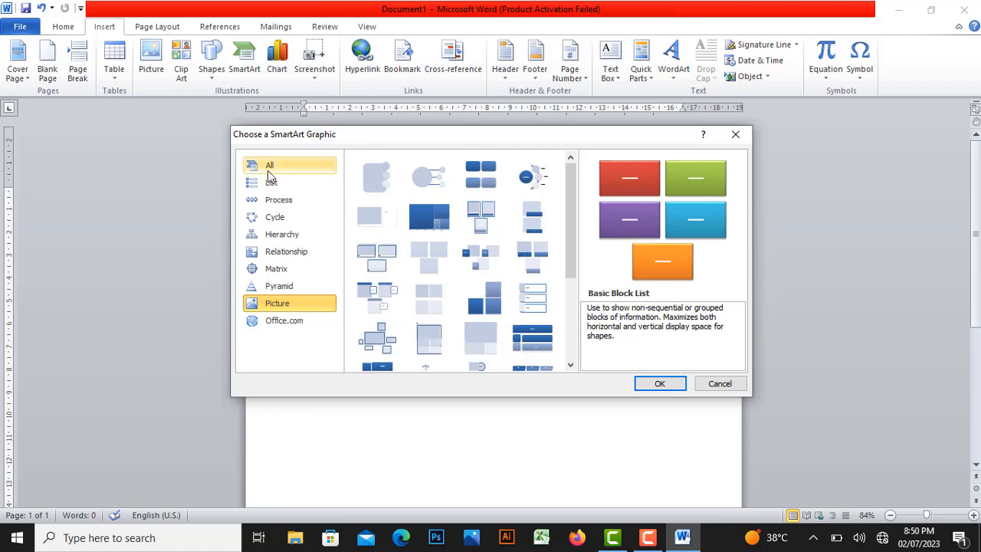
drag(570, 216, 565, 304)
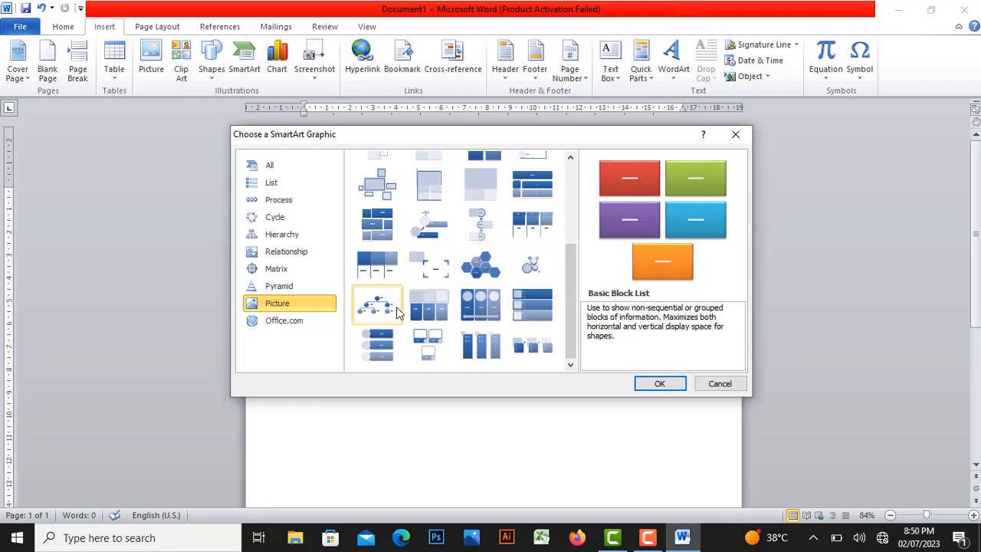
click(387, 270)
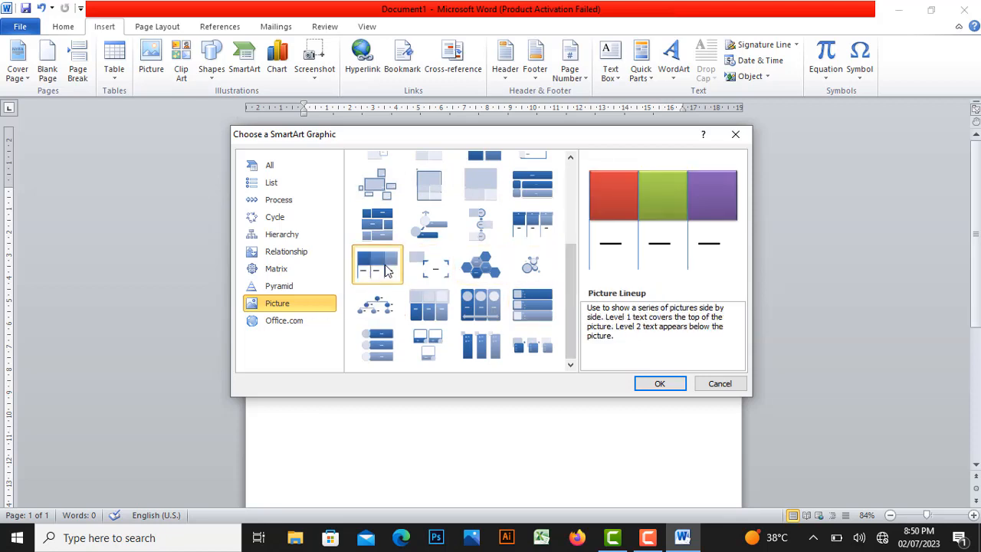
click(657, 387)
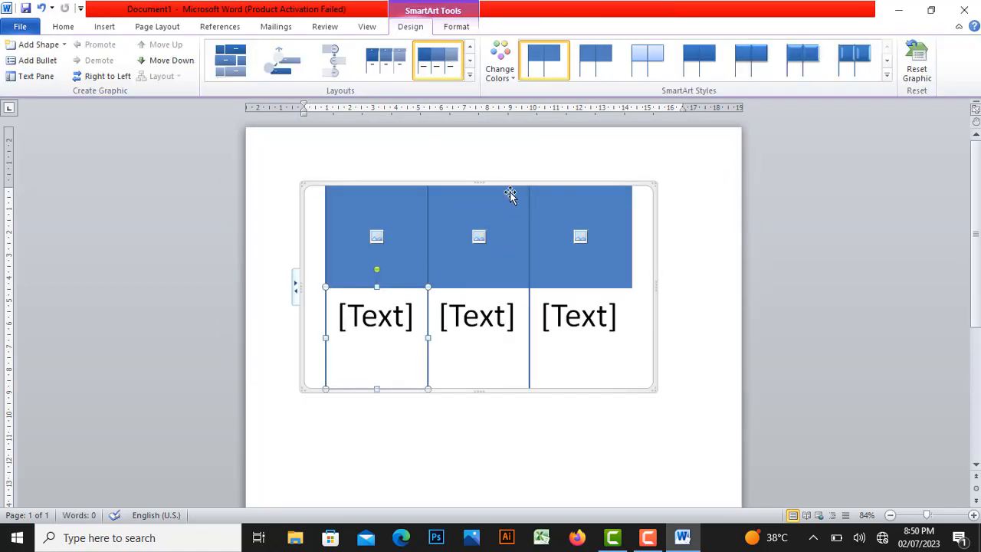